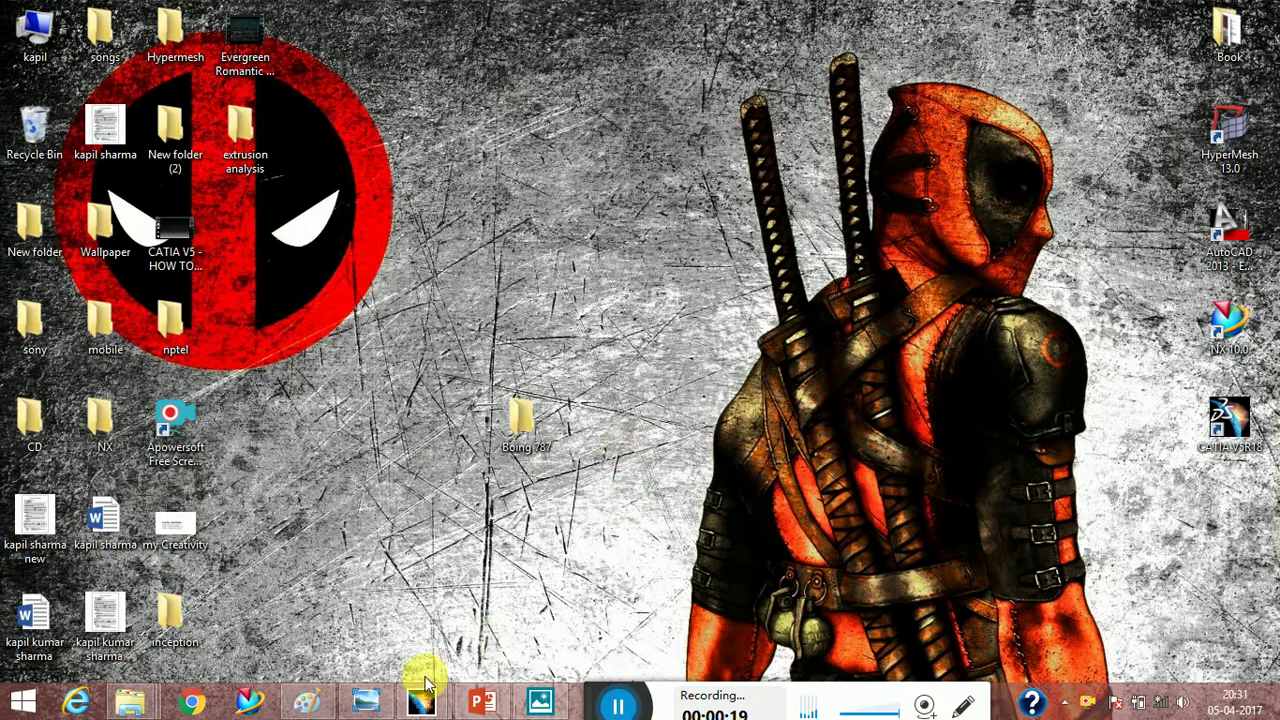
Switch to CATIA V5 and start the Sketch Tracer workbench.
mouse_move(421, 703)
click(497, 620)
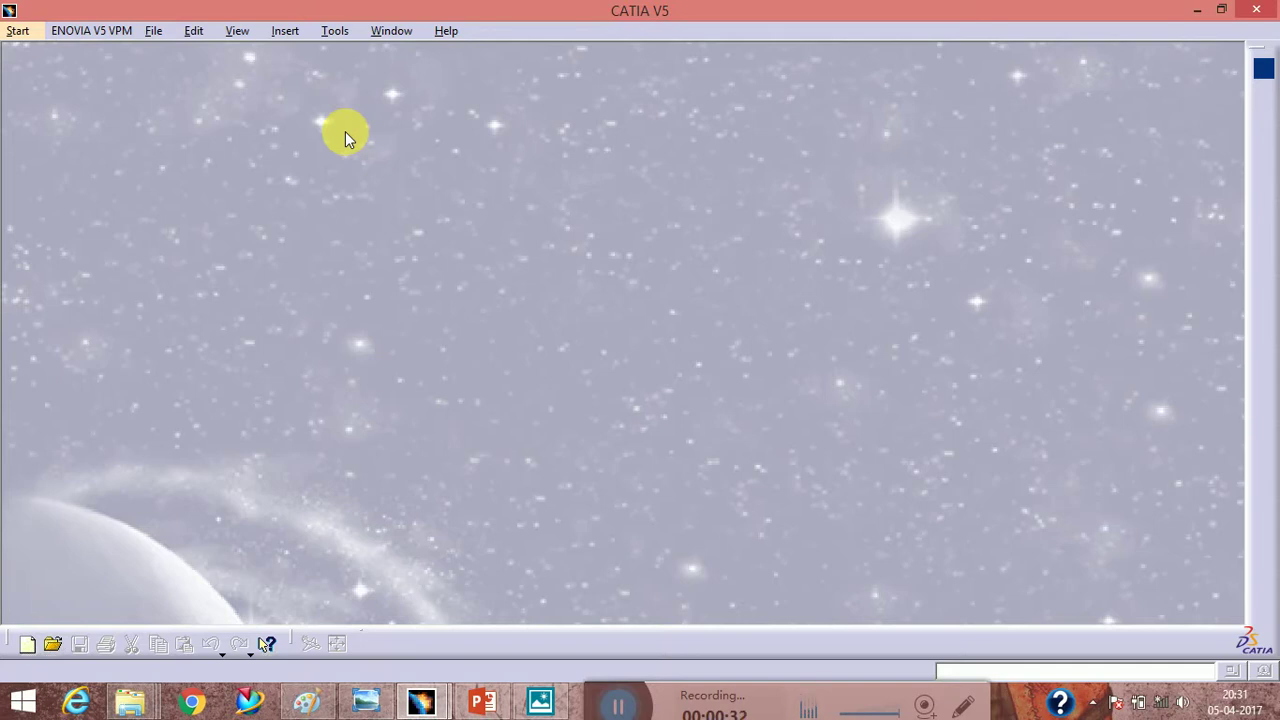
click(18, 31)
mouse_move(50, 76)
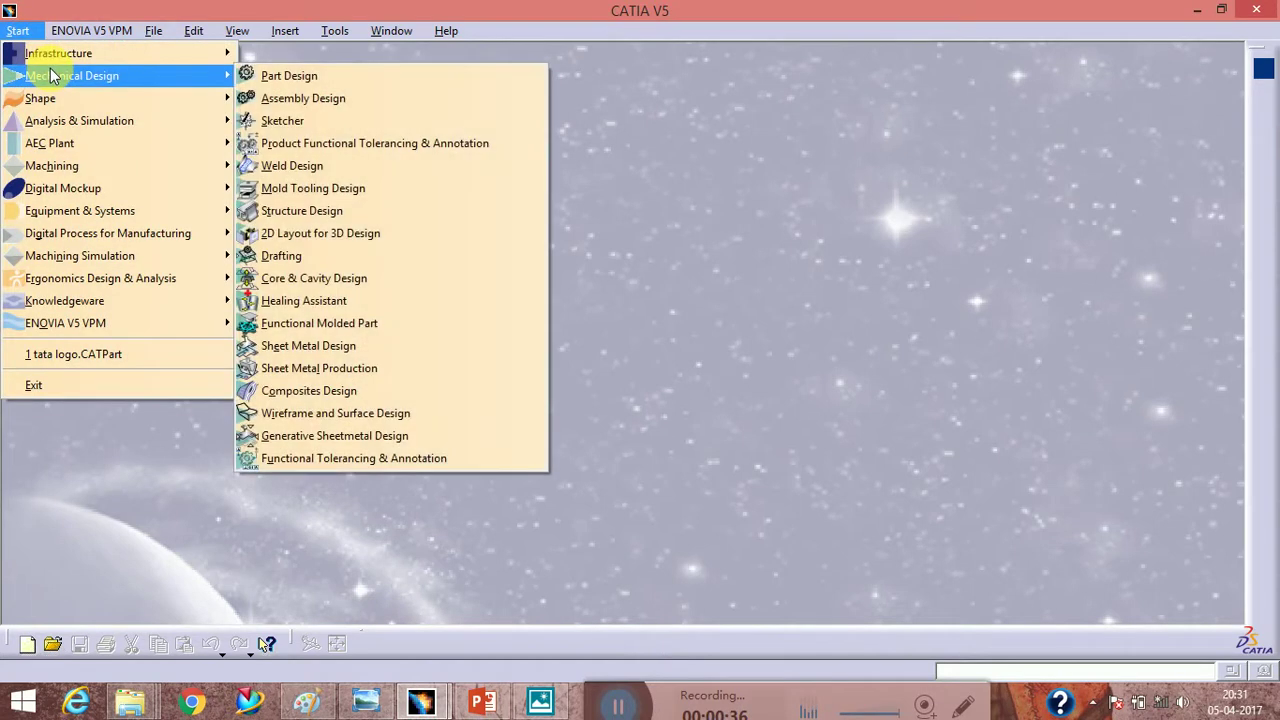
mouse_move(63, 98)
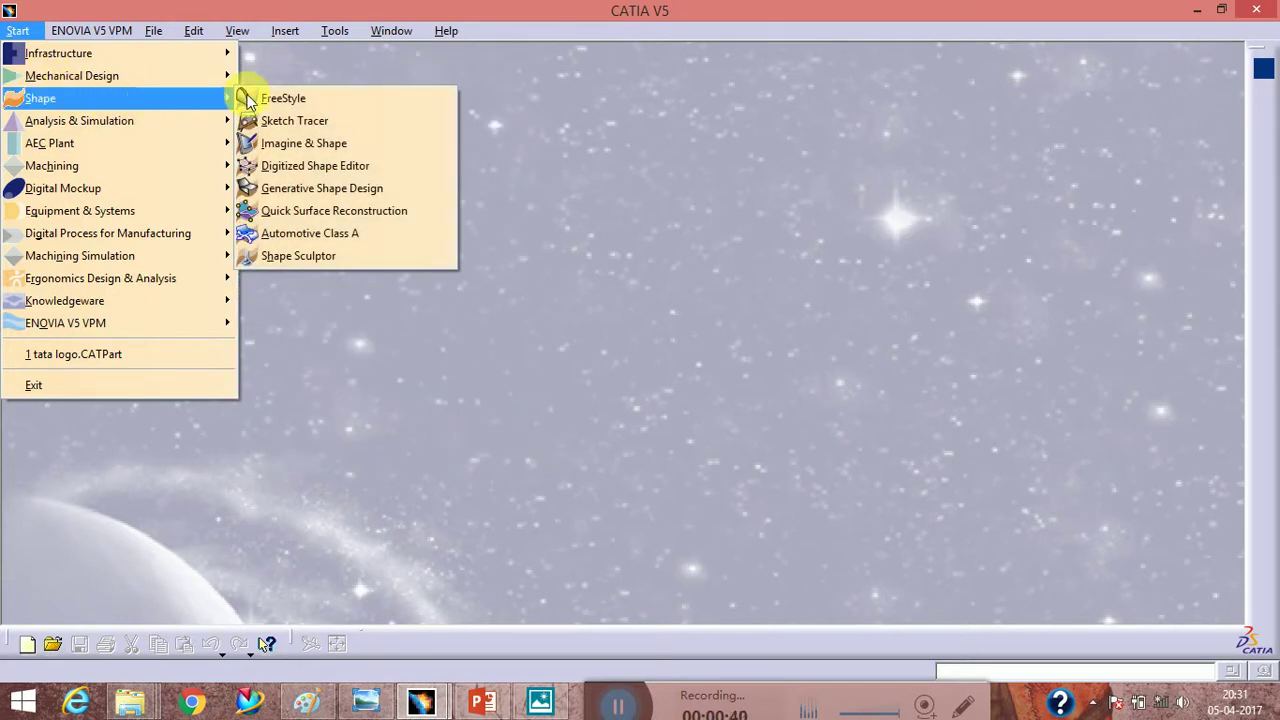
click(295, 122)
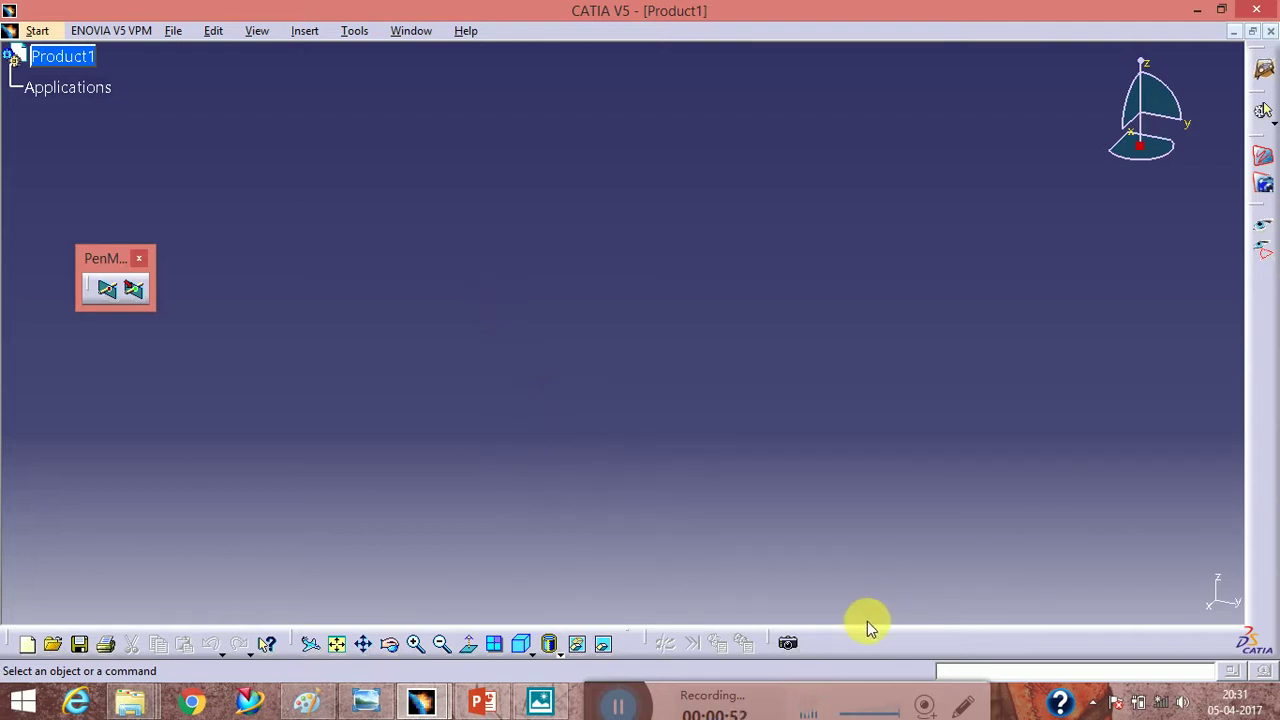
Orient the empty product to the standard front view.
drag(299, 640, 345, 428)
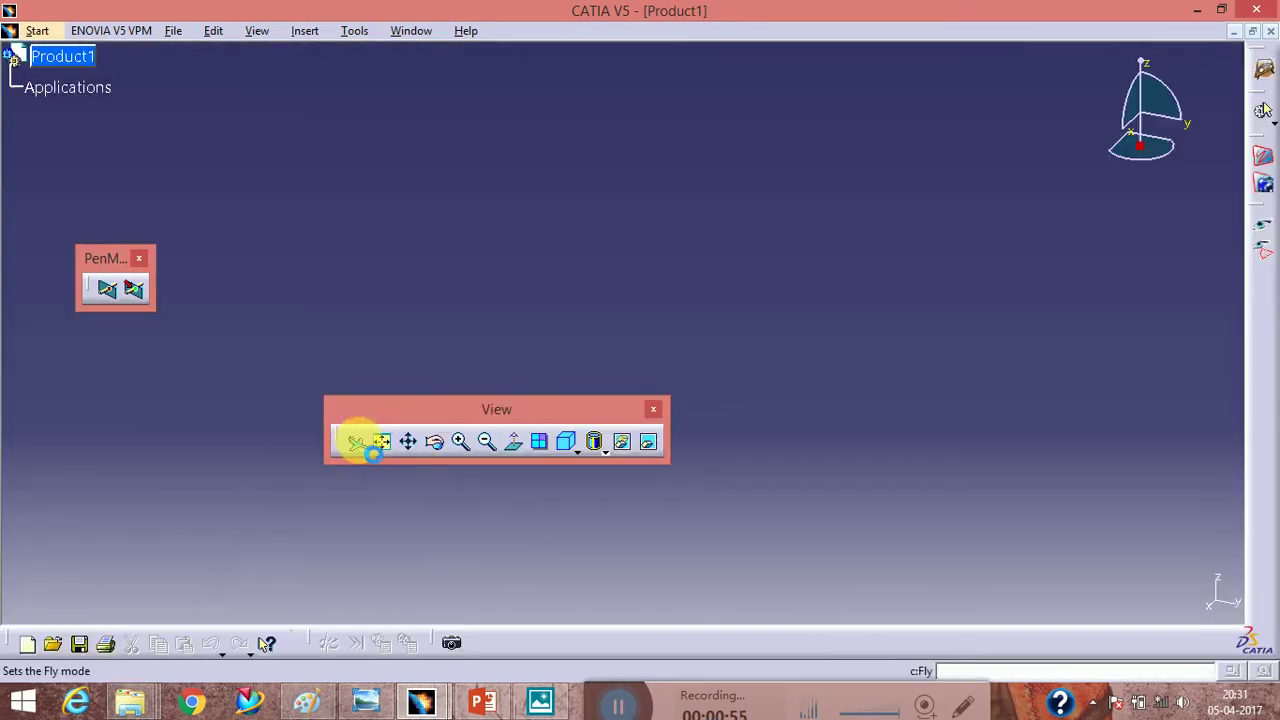
click(598, 450)
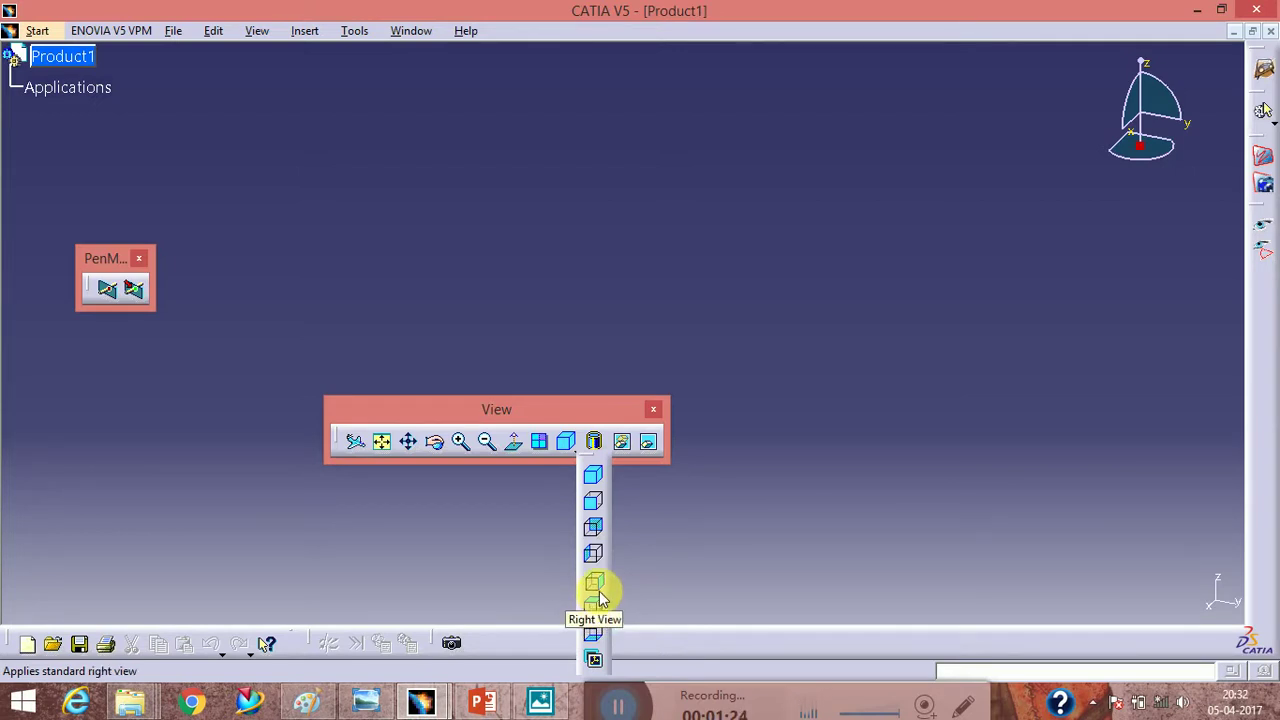
click(596, 506)
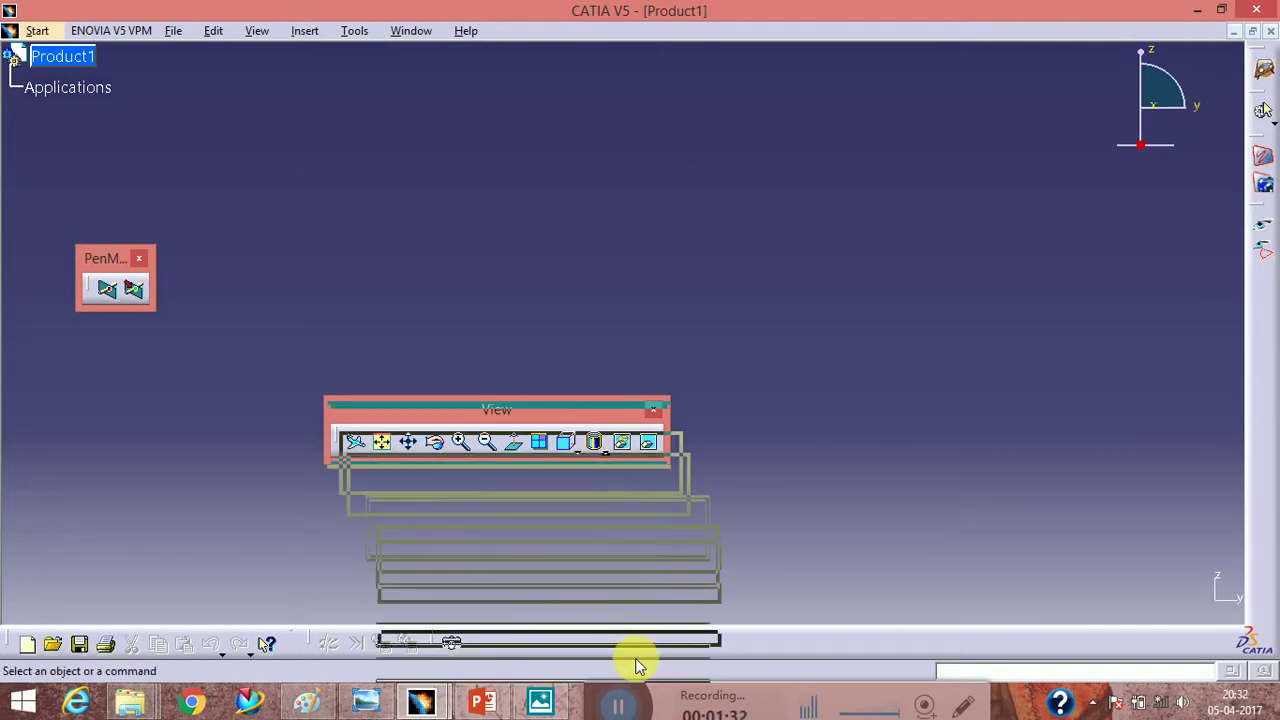
drag(698, 632, 700, 640)
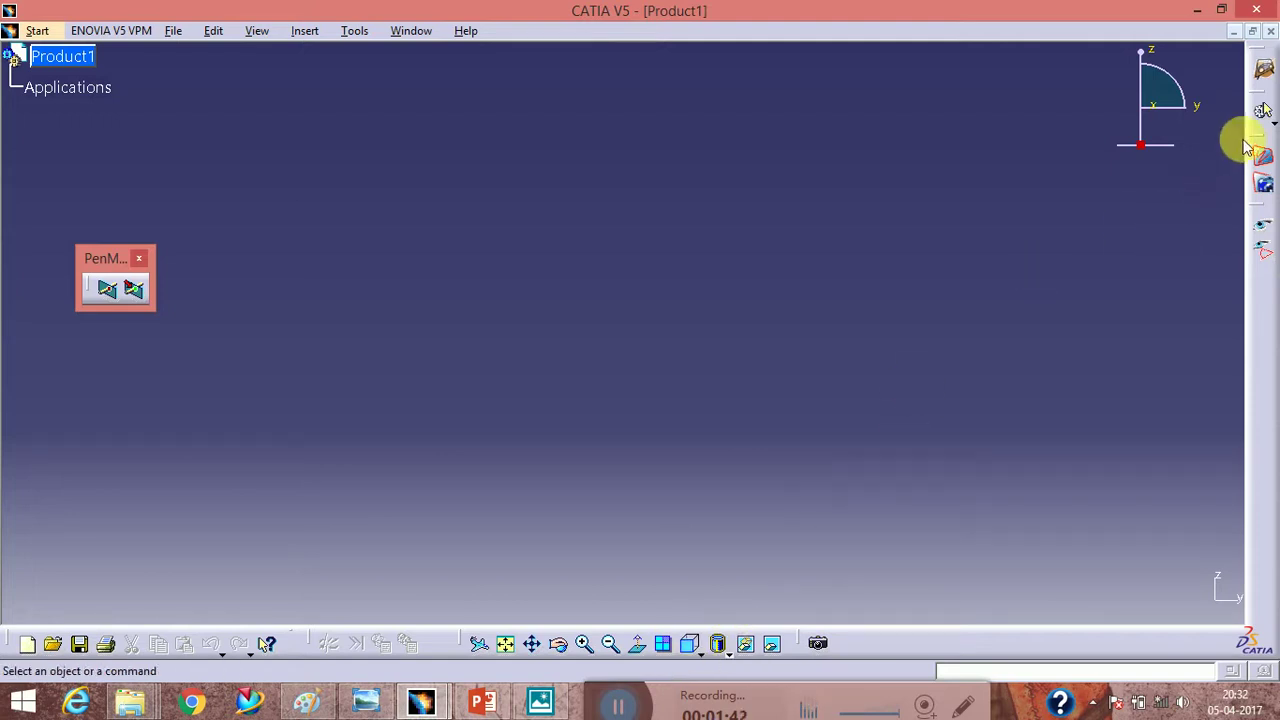
Create an immersive sketch from the Front View image in the desktop folder Boing 787.
mouse_move(1255, 143)
mouse_down()
mouse_move(694, 148)
mouse_move(727, 166)
mouse_move(697, 141)
mouse_move(686, 88)
mouse_move(661, 129)
mouse_up()
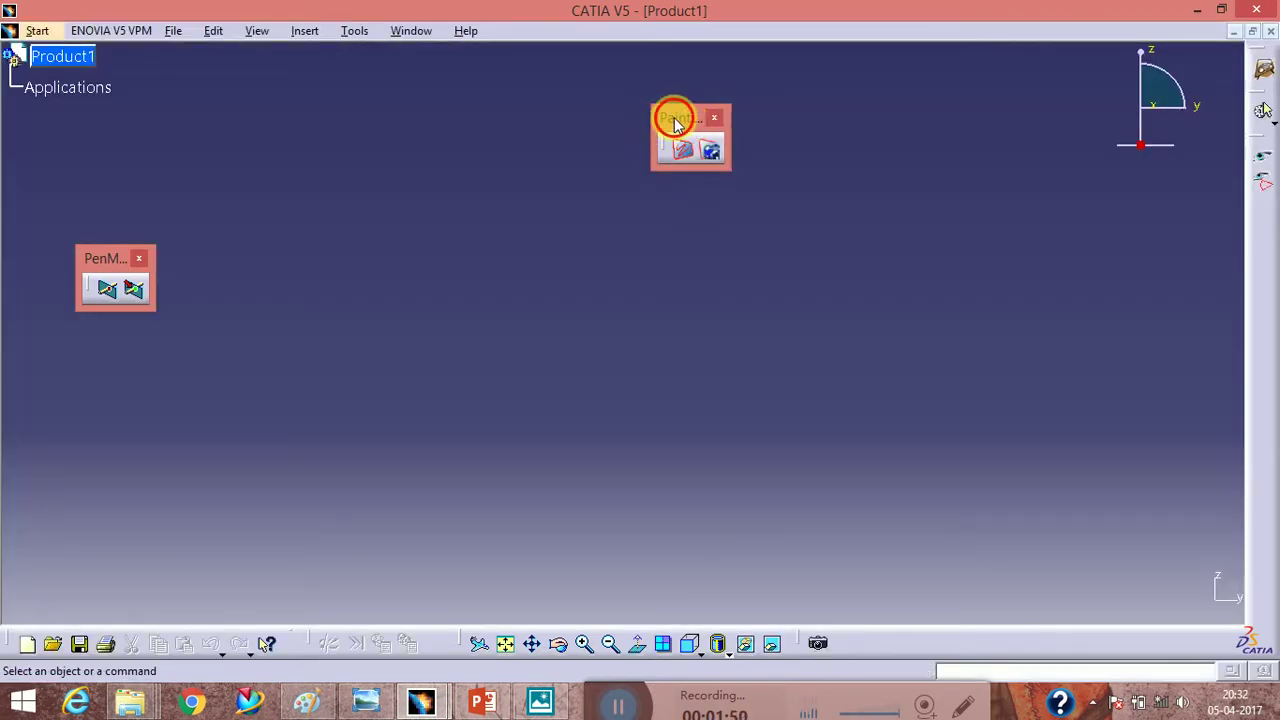
mouse_move(674, 120)
mouse_down()
mouse_move(839, 180)
mouse_move(1210, 254)
mouse_move(1223, 214)
mouse_move(1258, 220)
mouse_up()
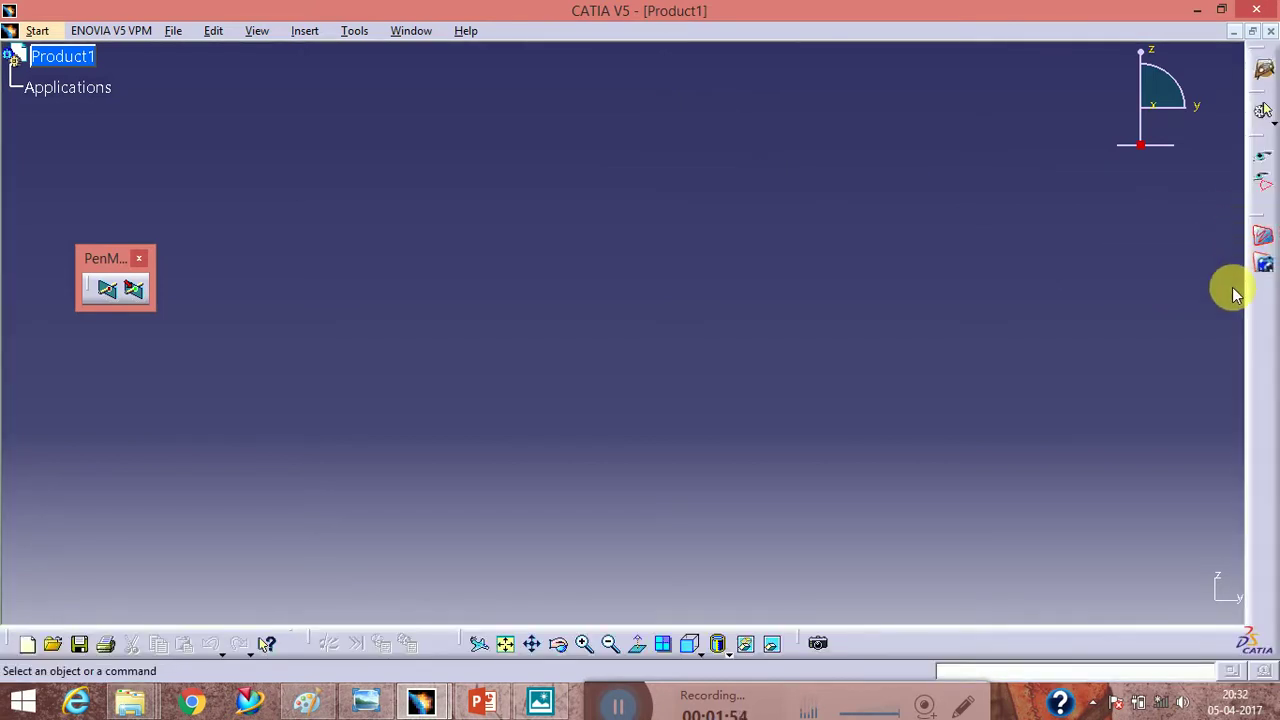
click(1263, 238)
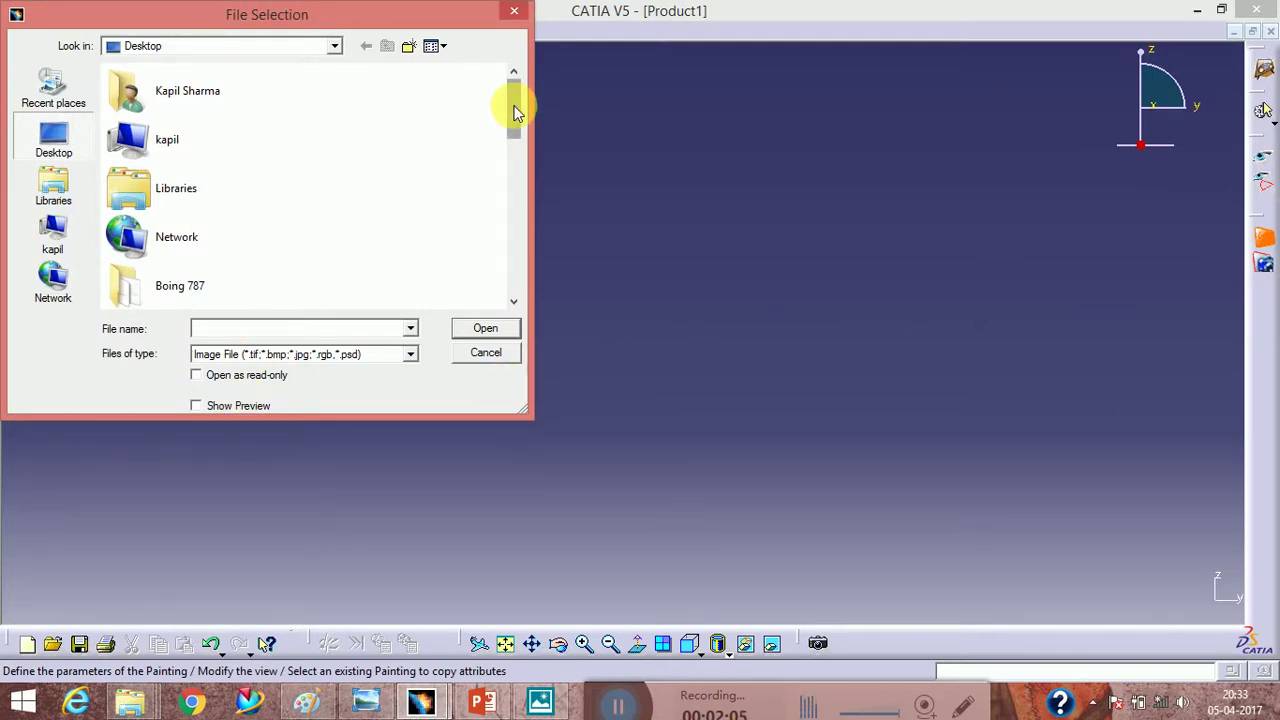
drag(515, 112, 507, 142)
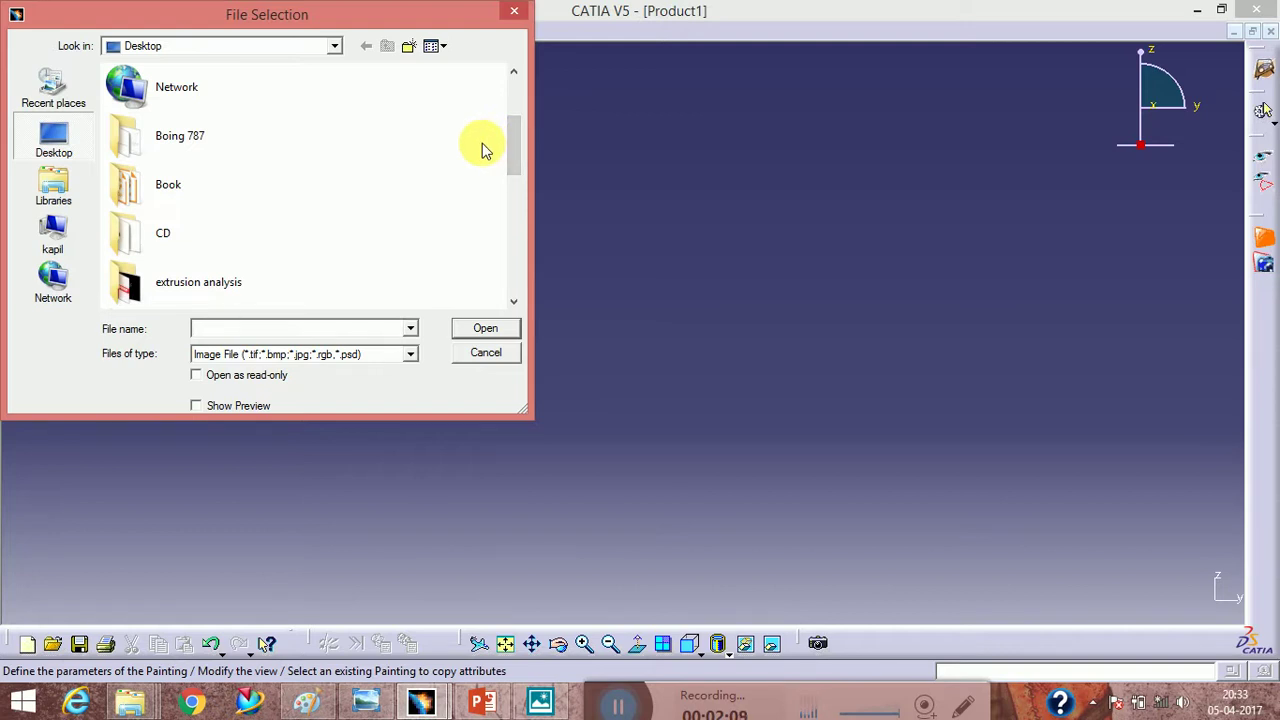
double_click(266, 142)
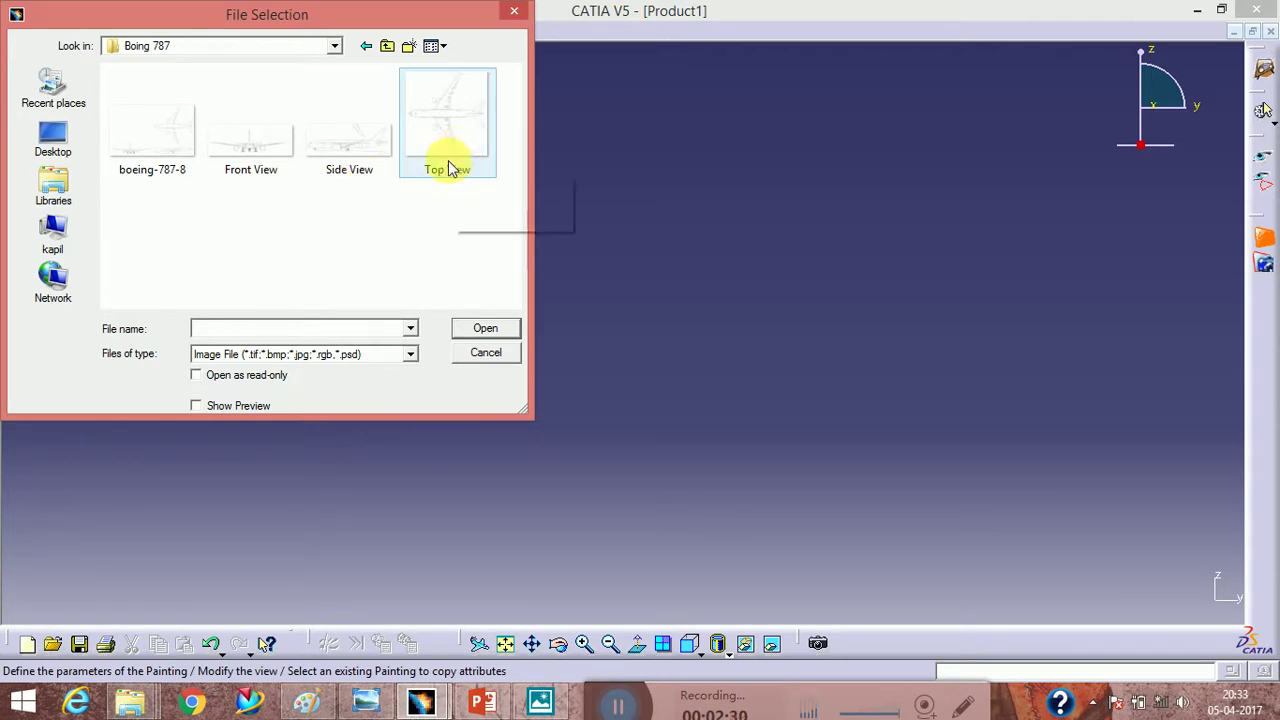
double_click(262, 158)
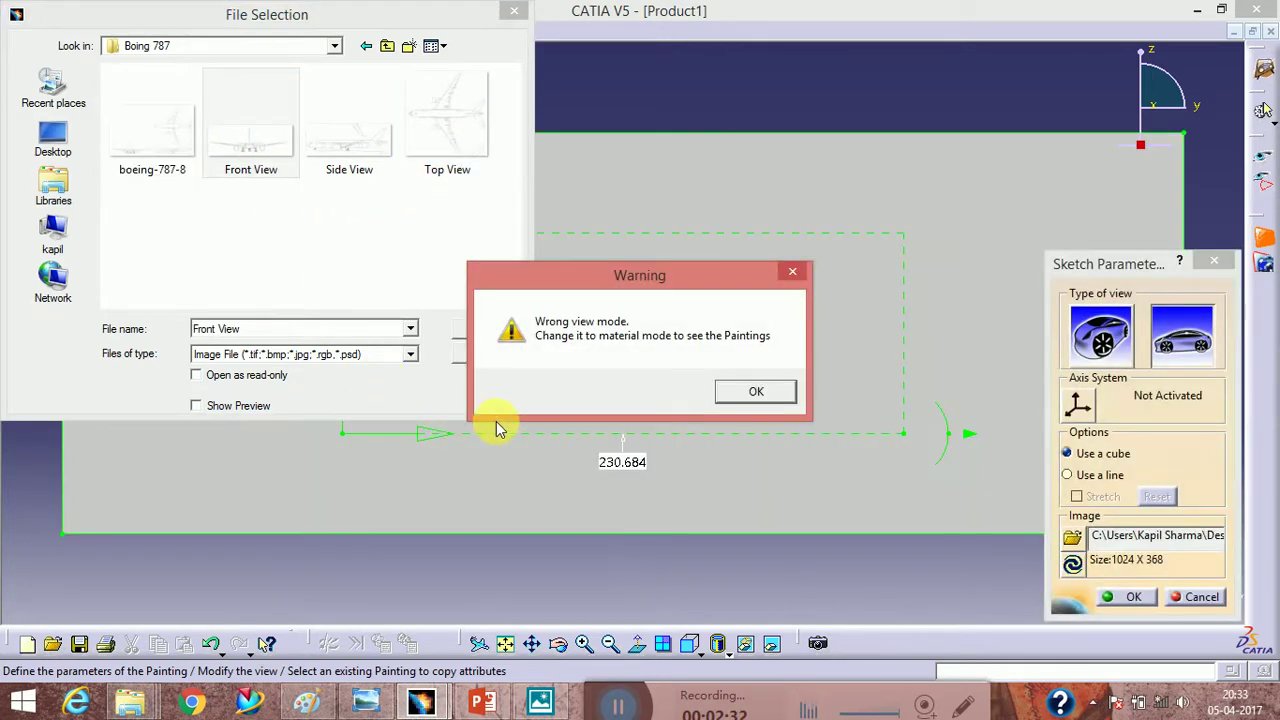
click(752, 392)
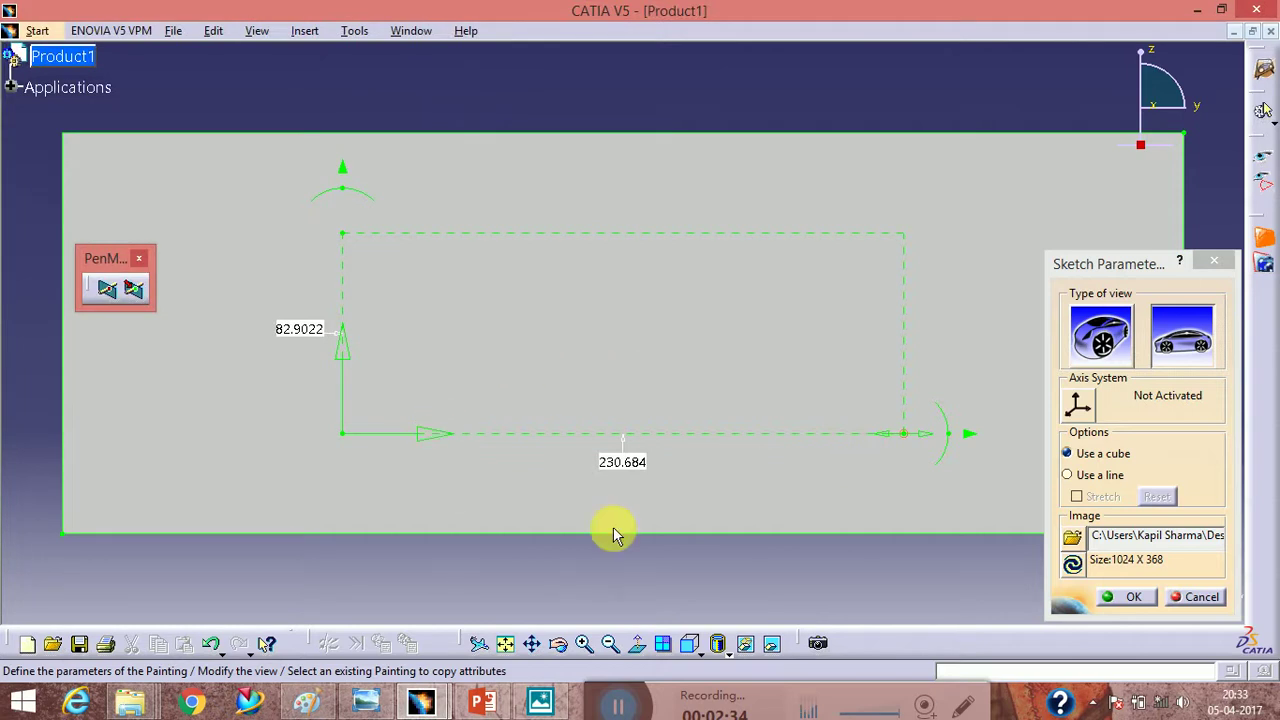
Change the display mode to Shading with Material to show the aircraft painting.
mouse_move(677, 297)
middle_down()
mouse_move(716, 289)
mouse_move(646, 371)
mouse_move(649, 257)
mouse_move(669, 313)
middle_up()
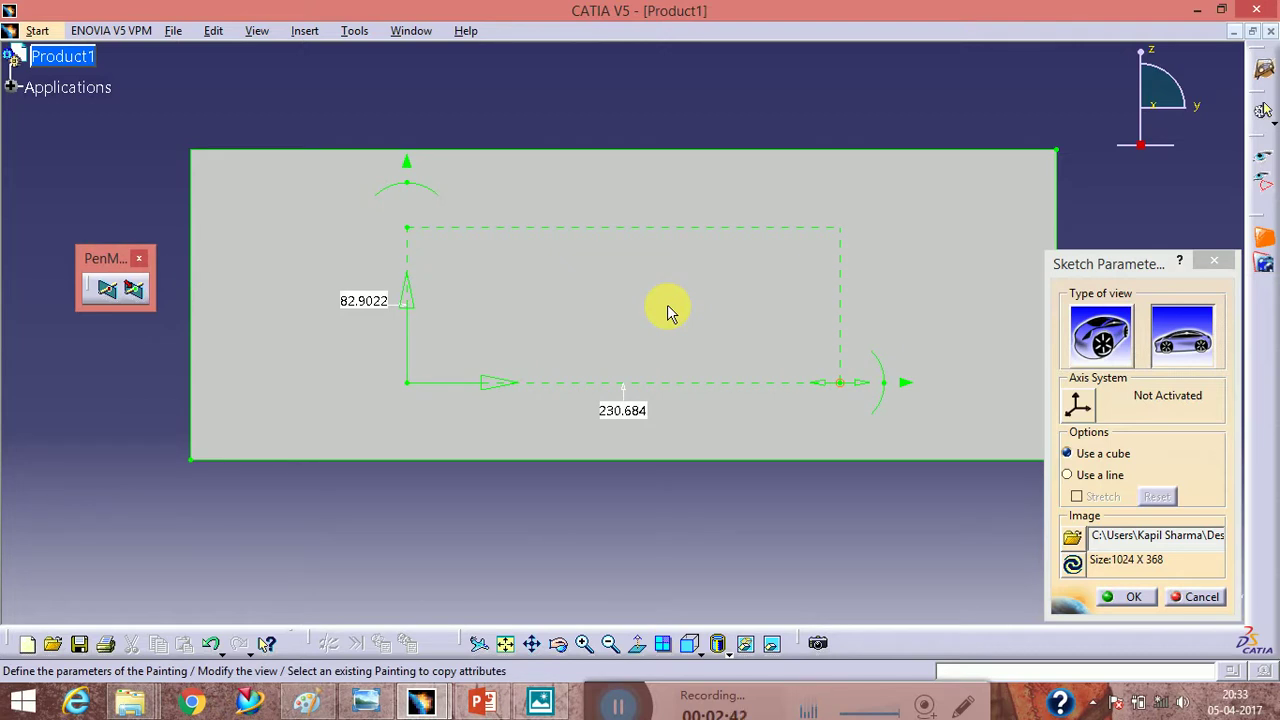
drag(669, 313, 709, 283)
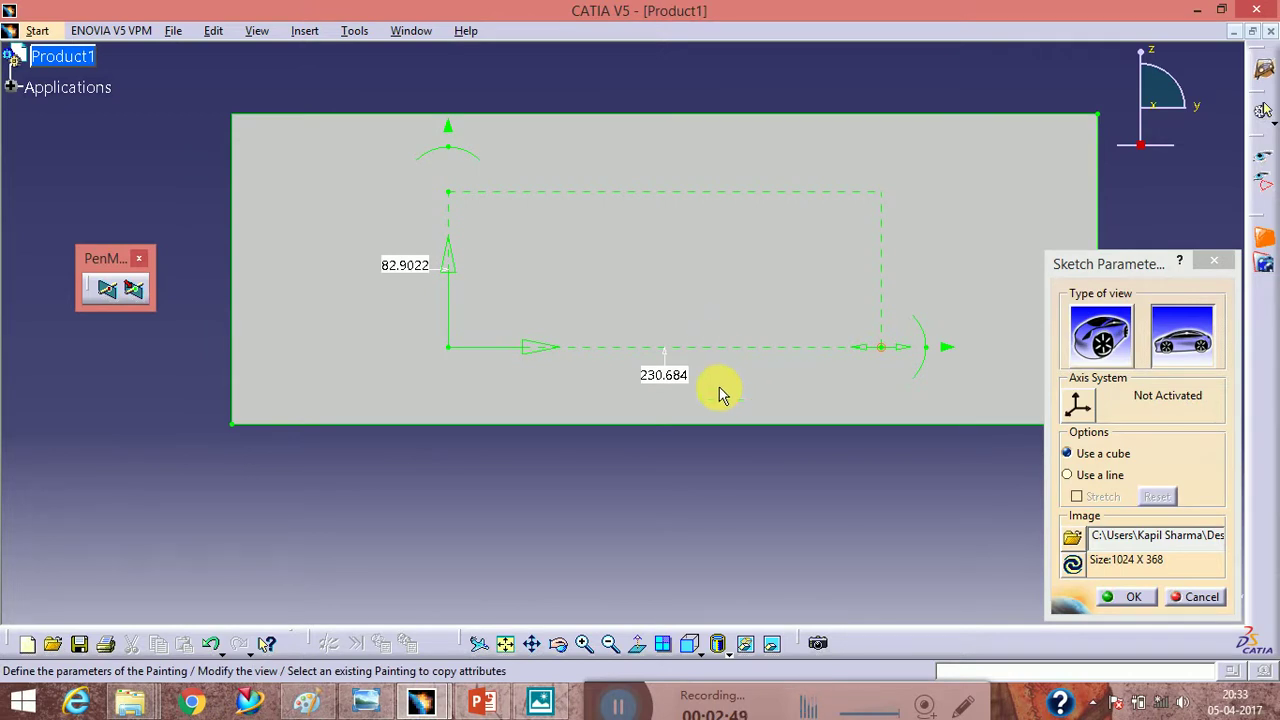
click(730, 656)
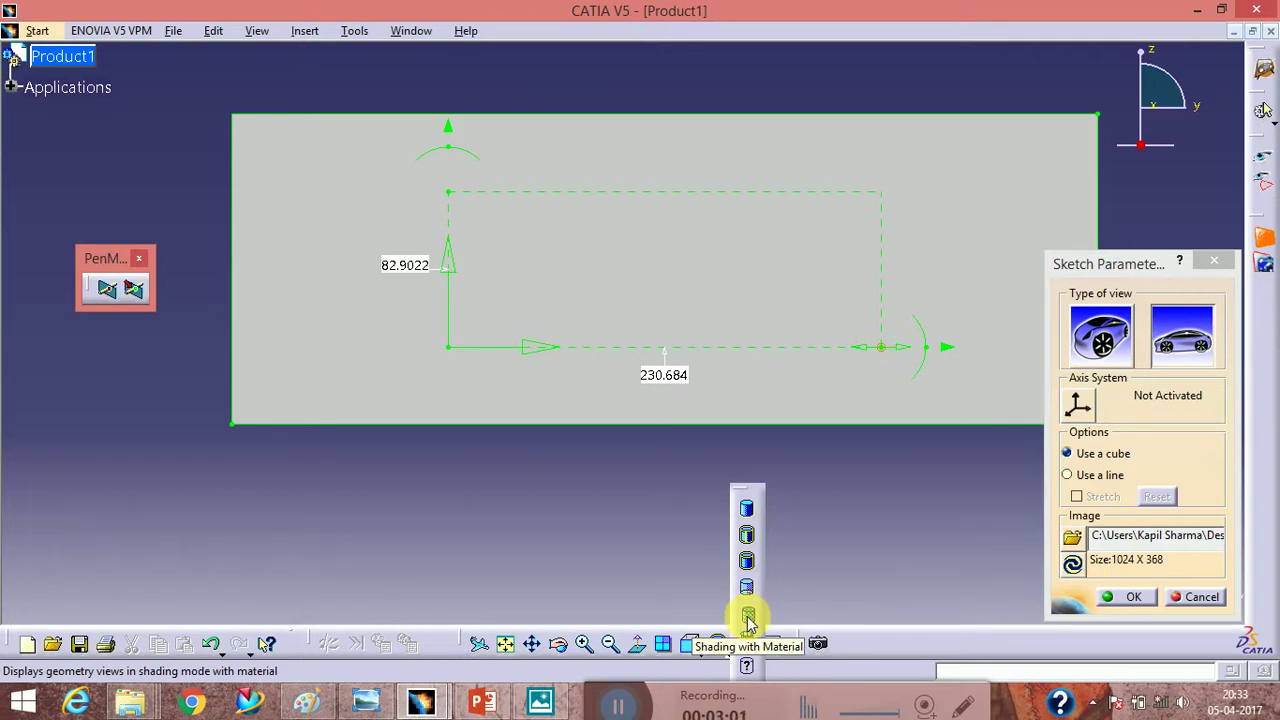
click(748, 616)
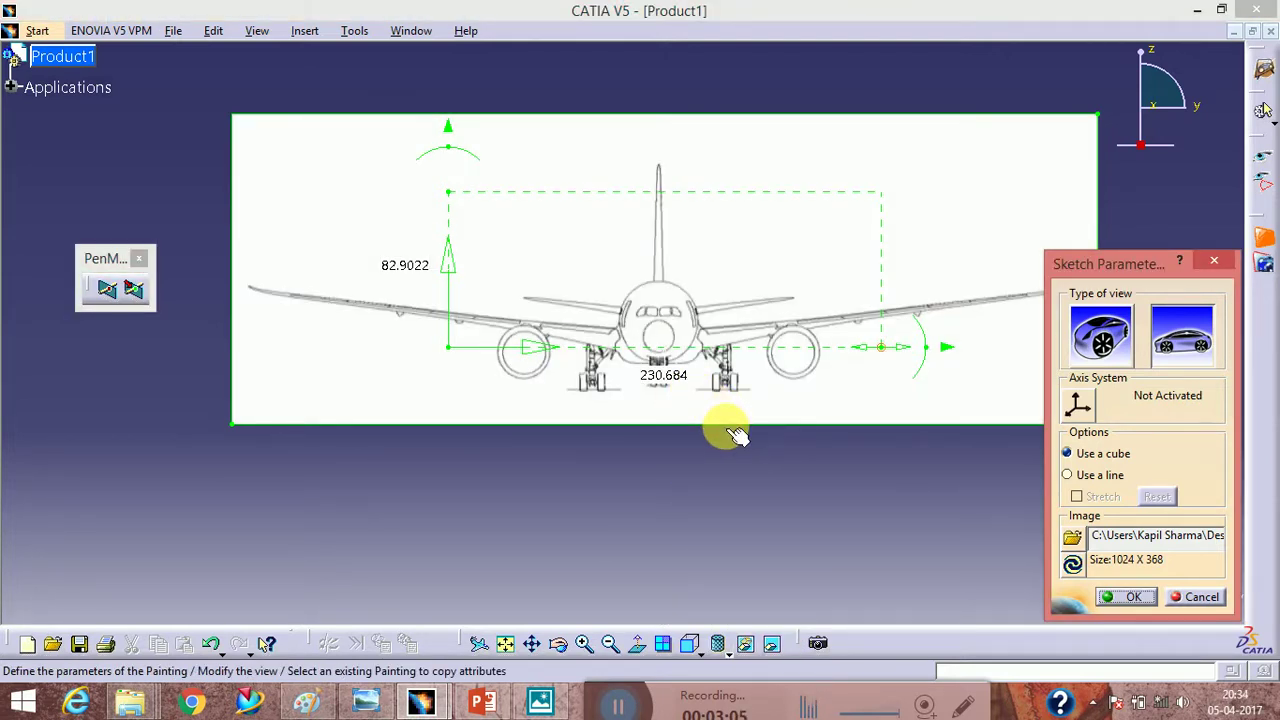
Move the painting's model axis origin onto the aircraft's centreline at the lower edge of the image.
middle_drag(720, 363, 546, 500)
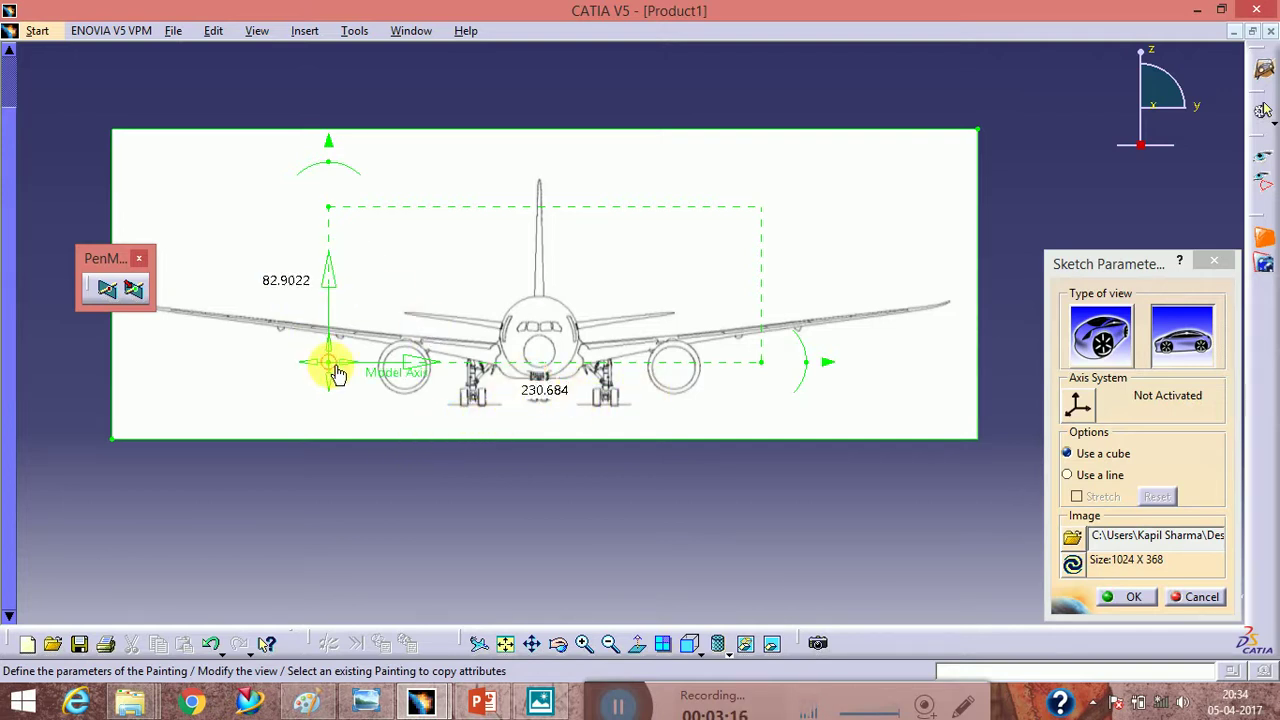
mouse_move(328, 364)
mouse_down()
mouse_move(400, 337)
mouse_move(342, 260)
mouse_up()
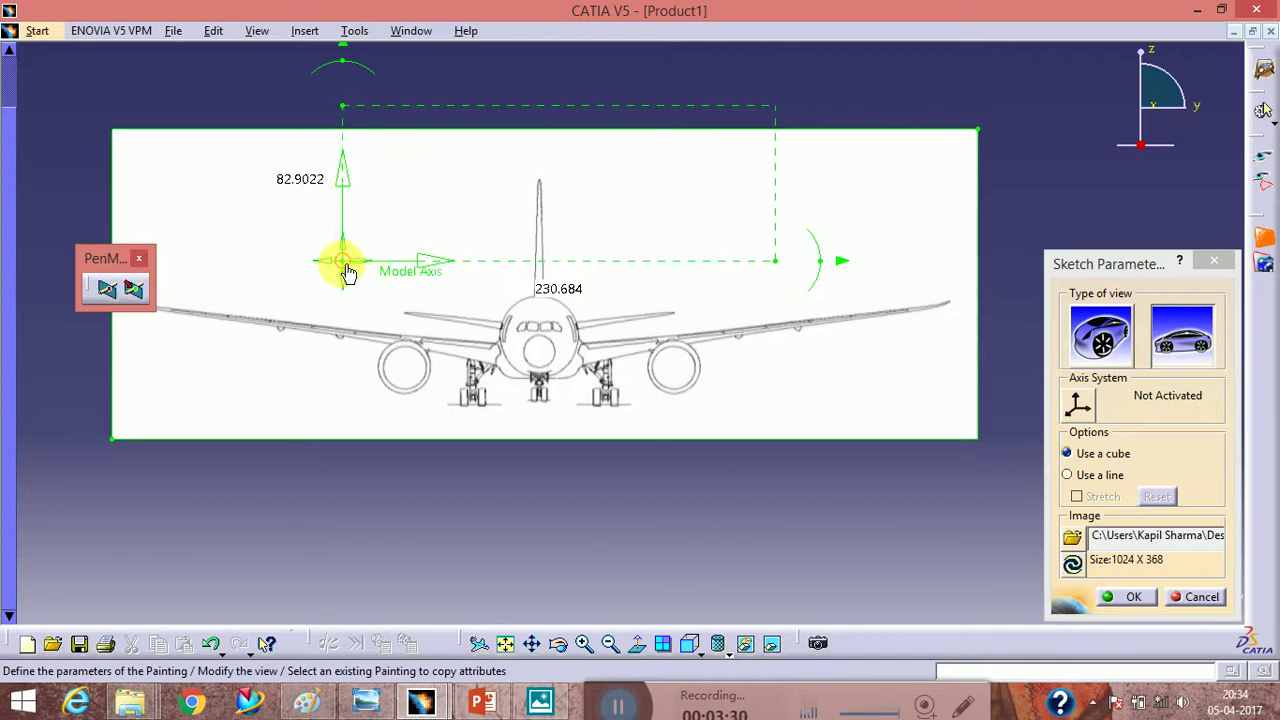
mouse_move(348, 266)
mouse_down()
mouse_move(340, 369)
mouse_move(243, 314)
mouse_move(471, 266)
mouse_move(453, 473)
mouse_move(286, 309)
mouse_move(443, 271)
mouse_move(380, 443)
mouse_move(342, 274)
mouse_move(455, 307)
mouse_move(465, 430)
mouse_move(539, 436)
mouse_move(543, 423)
mouse_move(549, 444)
mouse_move(538, 436)
mouse_up()
middle_drag(600, 477, 457, 351)
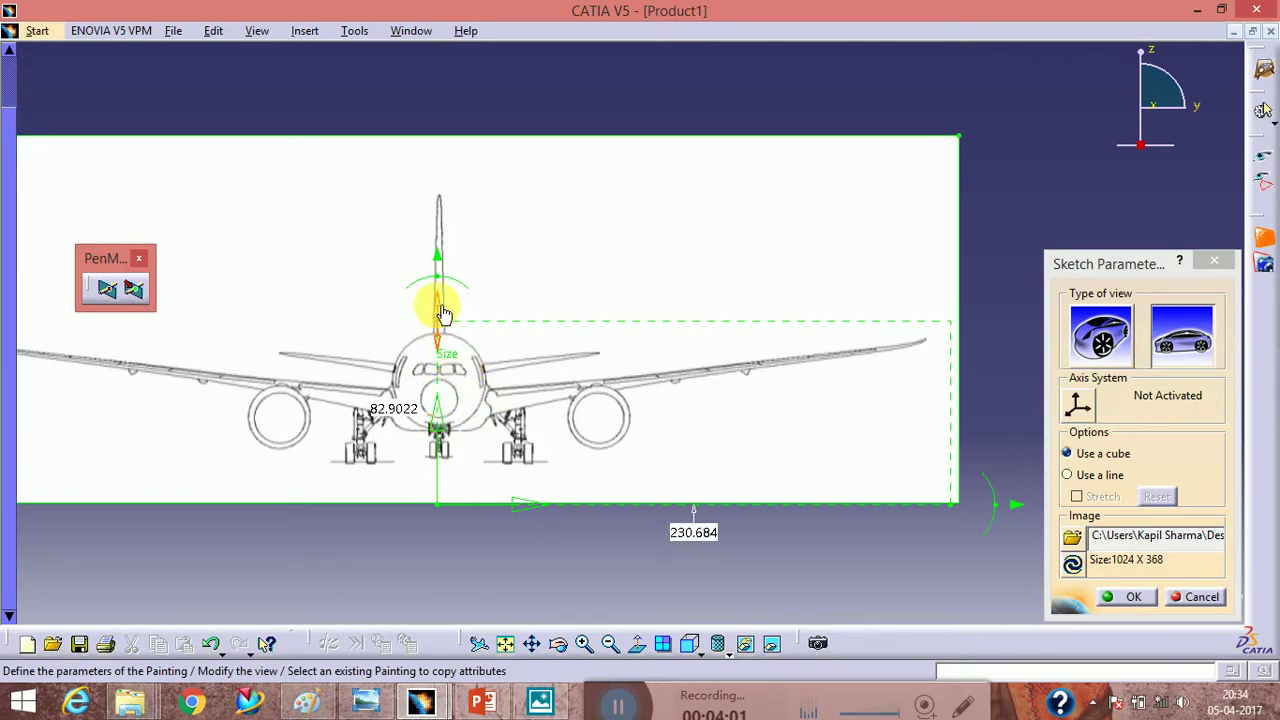
Fit the dashed reference box to half the aircraft, about 81.3 mm high to the tail tip and about 127.2 mm wide to the wing tip.
drag(443, 287, 436, 137)
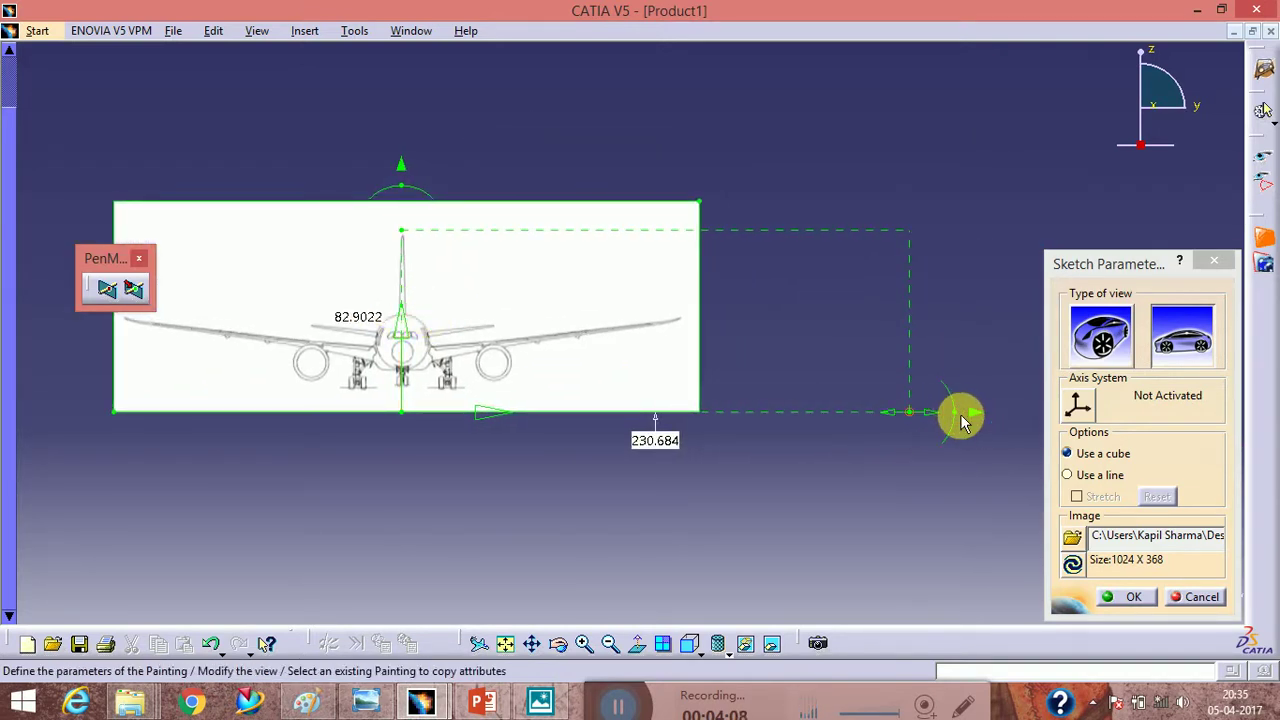
drag(907, 411, 682, 426)
middle_drag(571, 471, 574, 414)
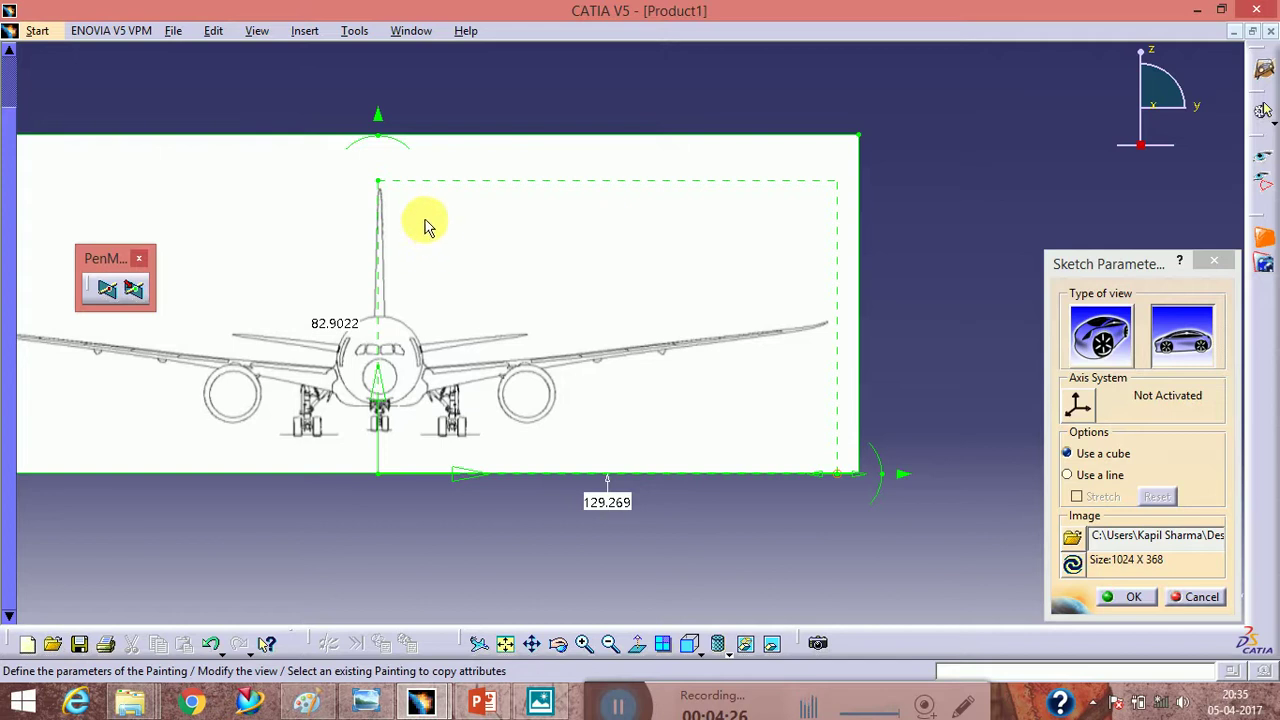
mouse_move(423, 208)
ctrl+middle_down()
mouse_move(512, 203)
mouse_move(480, 227)
mouse_move(513, 237)
ctrl+middle_up()
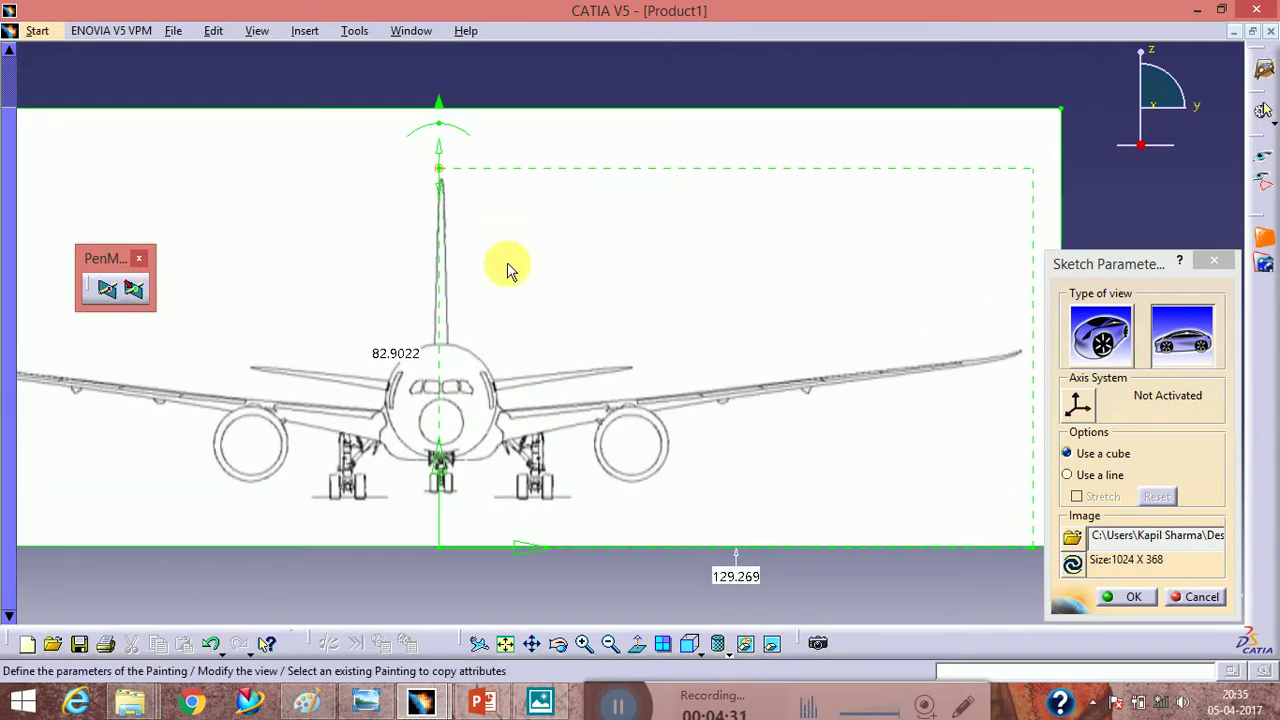
mouse_move(448, 559)
mouse_down()
mouse_move(437, 537)
mouse_move(448, 556)
mouse_up()
drag(451, 177, 452, 187)
middle_drag(612, 287, 541, 261)
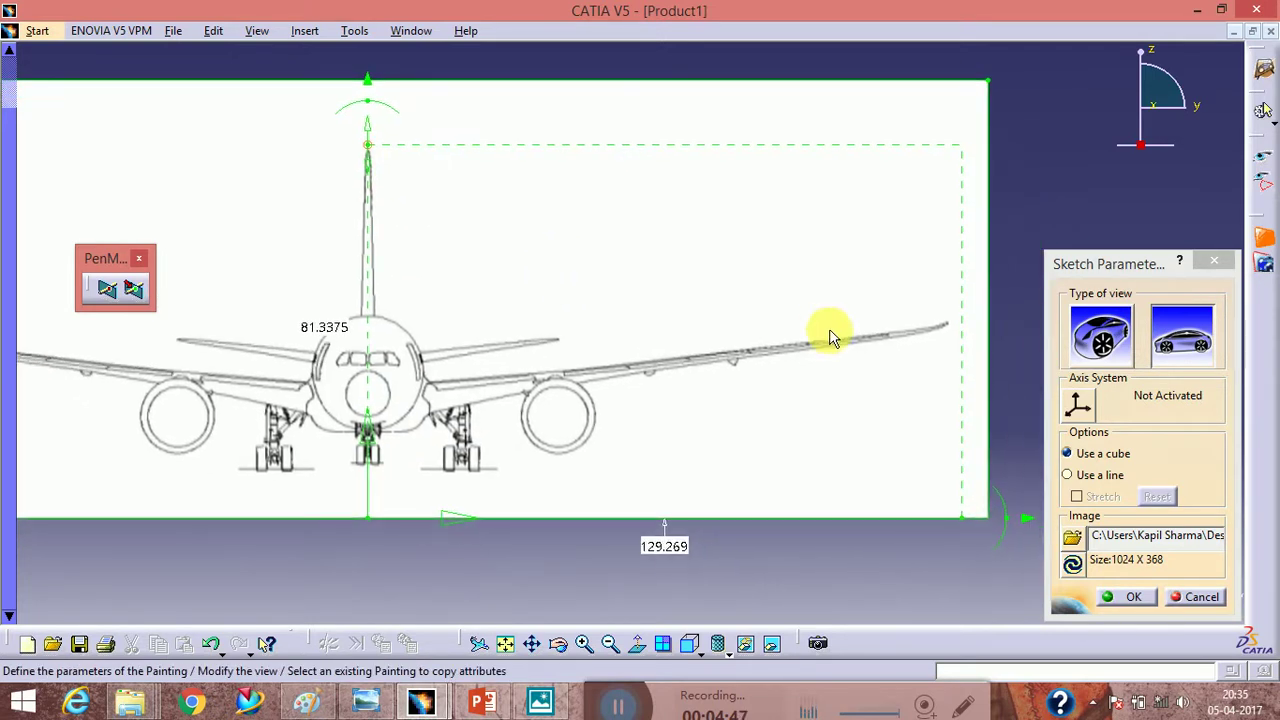
drag(960, 519, 951, 520)
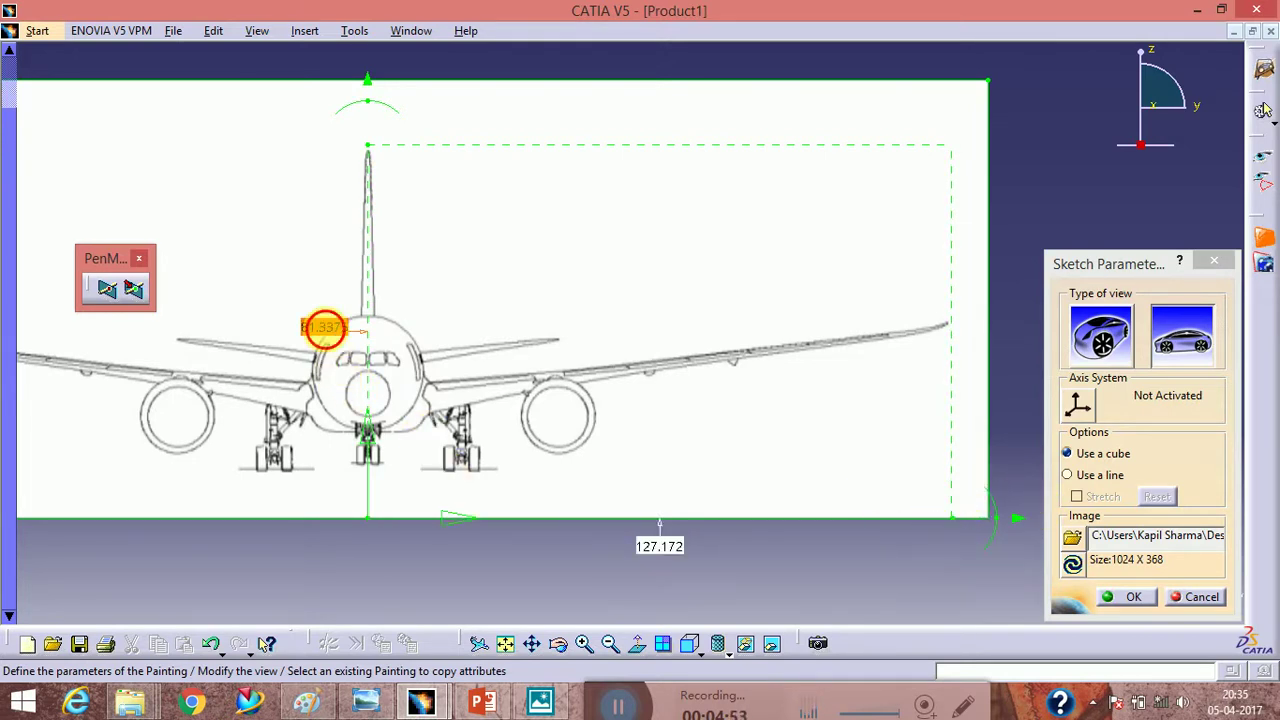
Set the reference box's height to 250 mm.
double_click(325, 328)
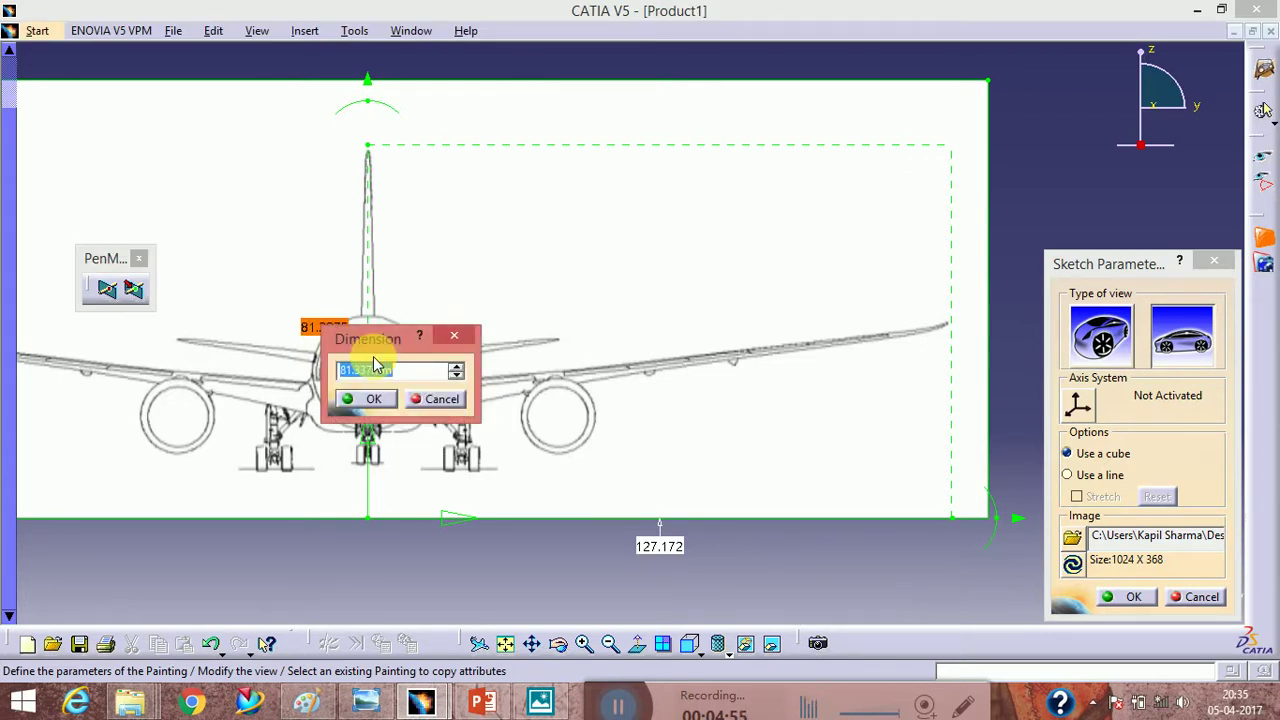
text(25)
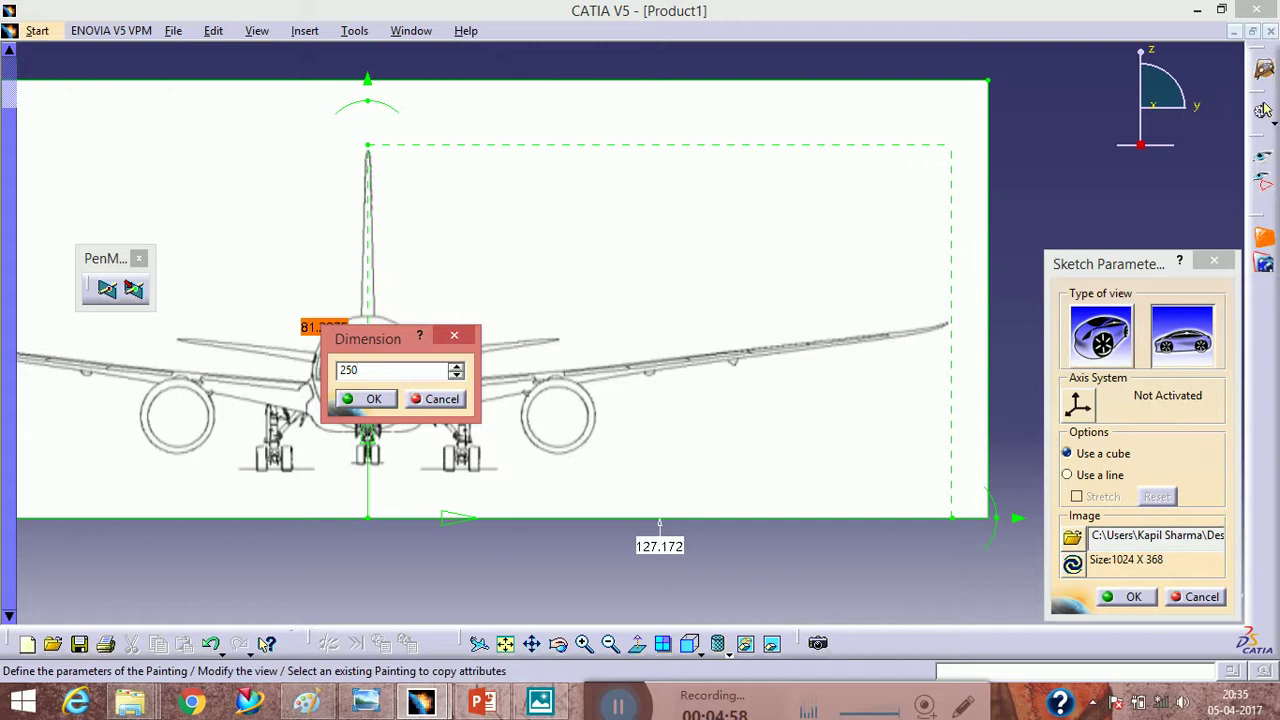
text(0)
click(373, 398)
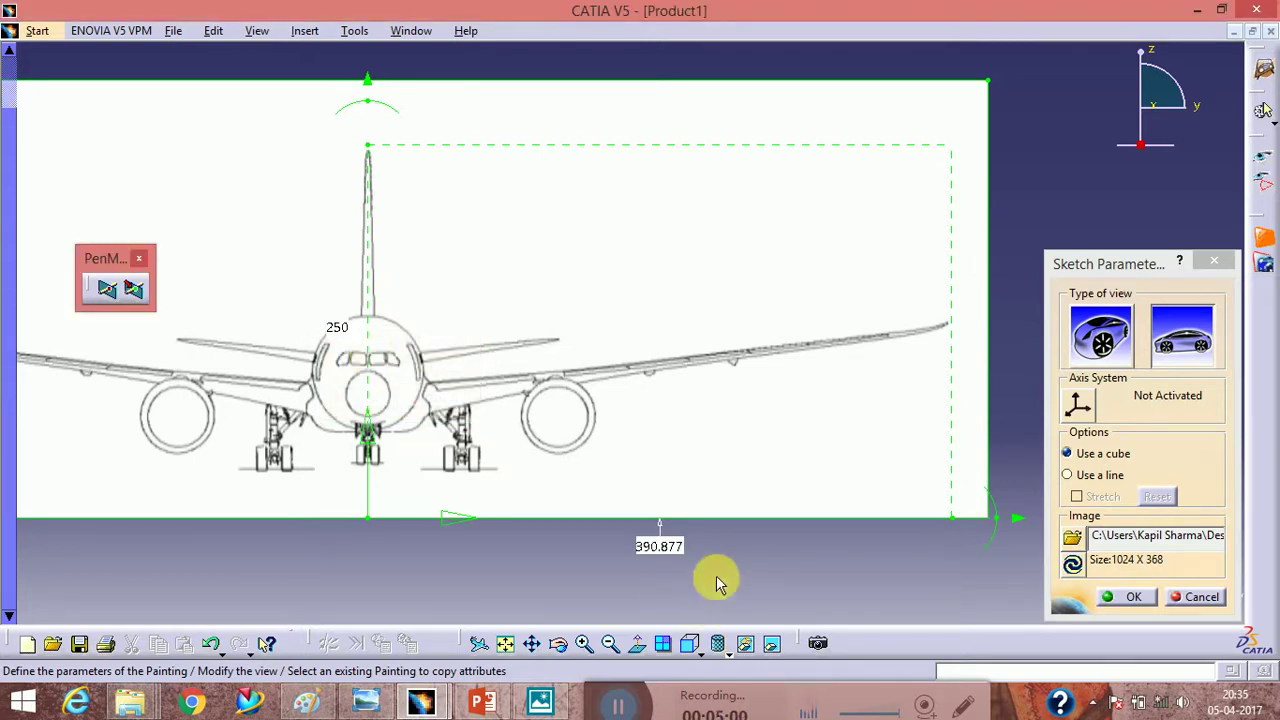
Set the reference box's width to 400 mm and confirm the front view painting.
click(658, 548)
double_click(658, 548)
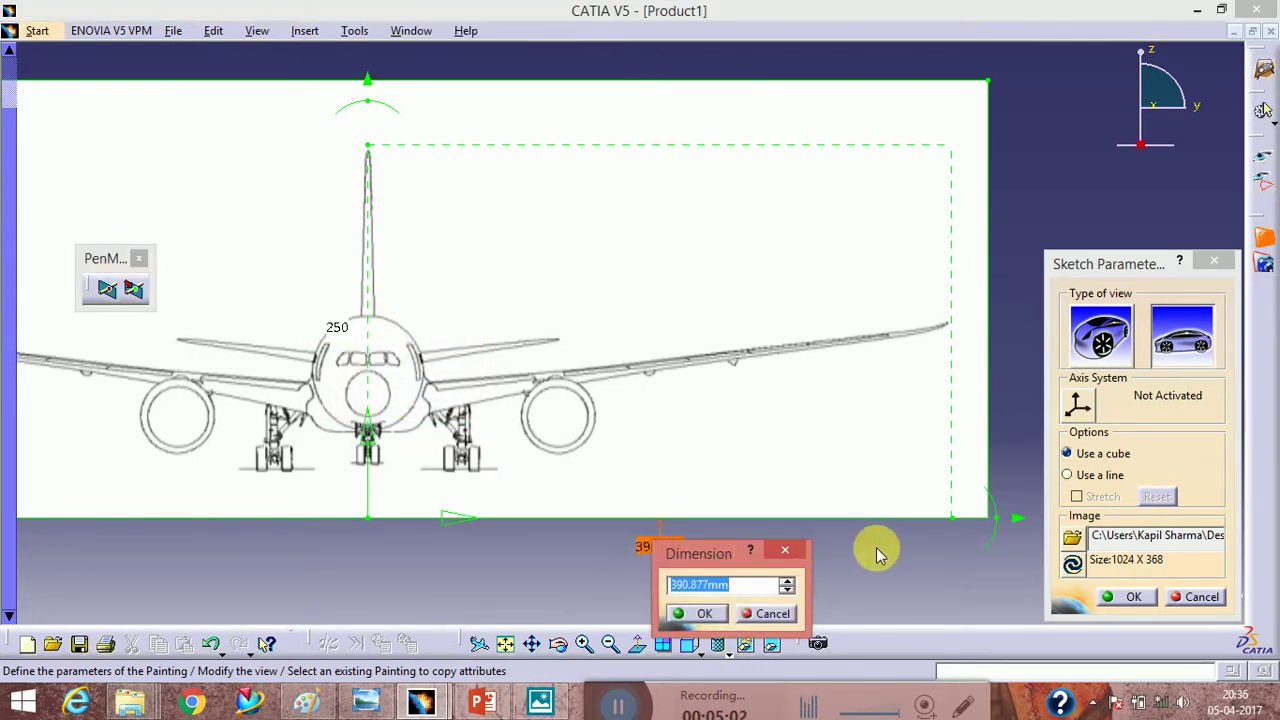
text(4)
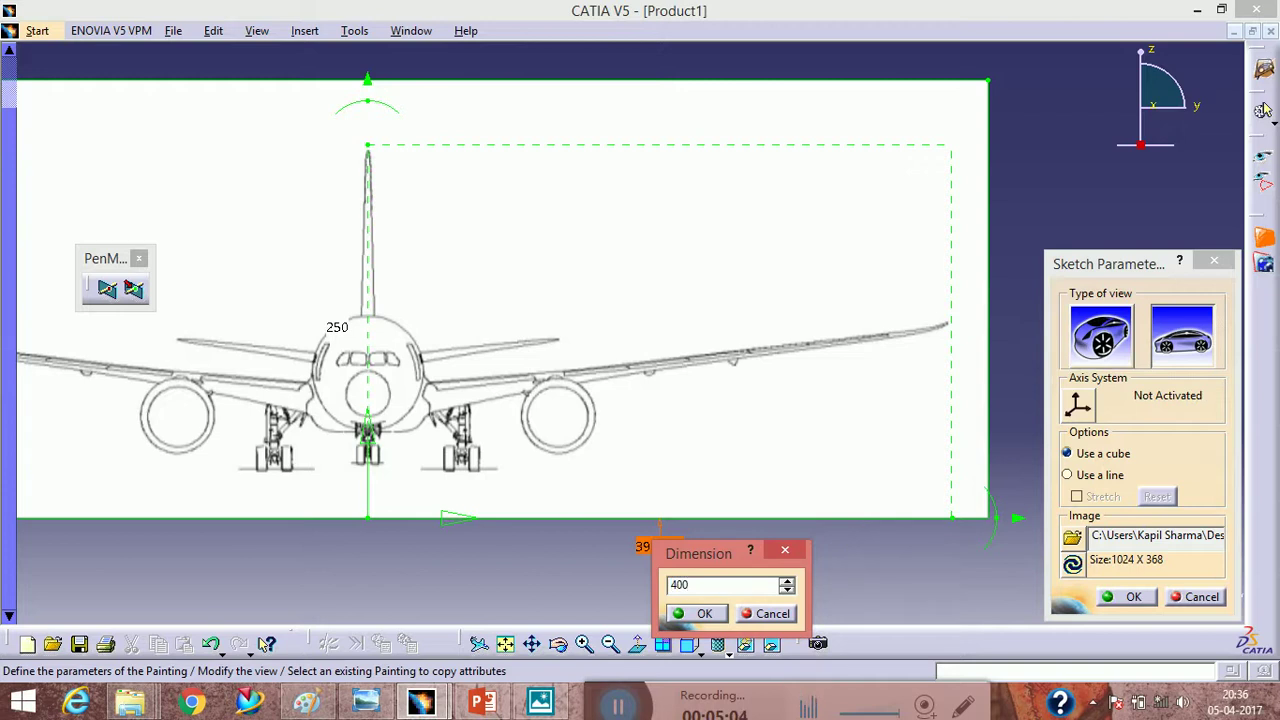
text(00)
click(883, 557)
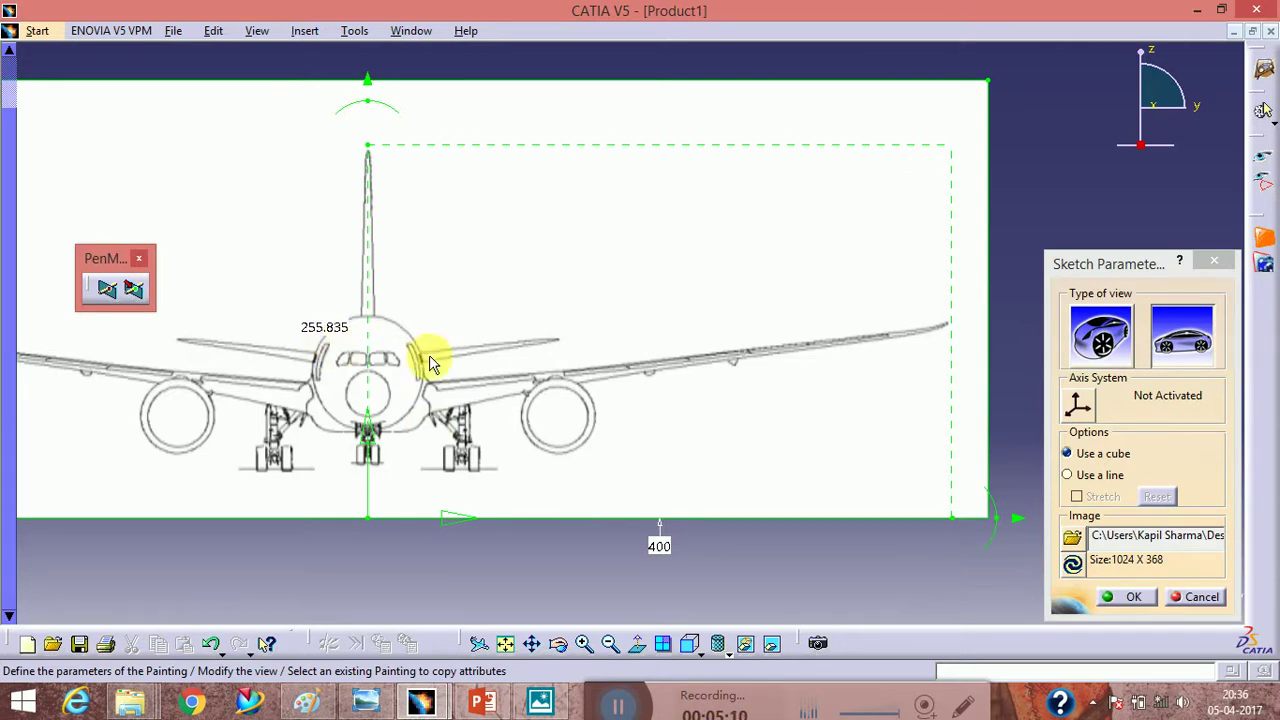
drag(497, 349, 524, 332)
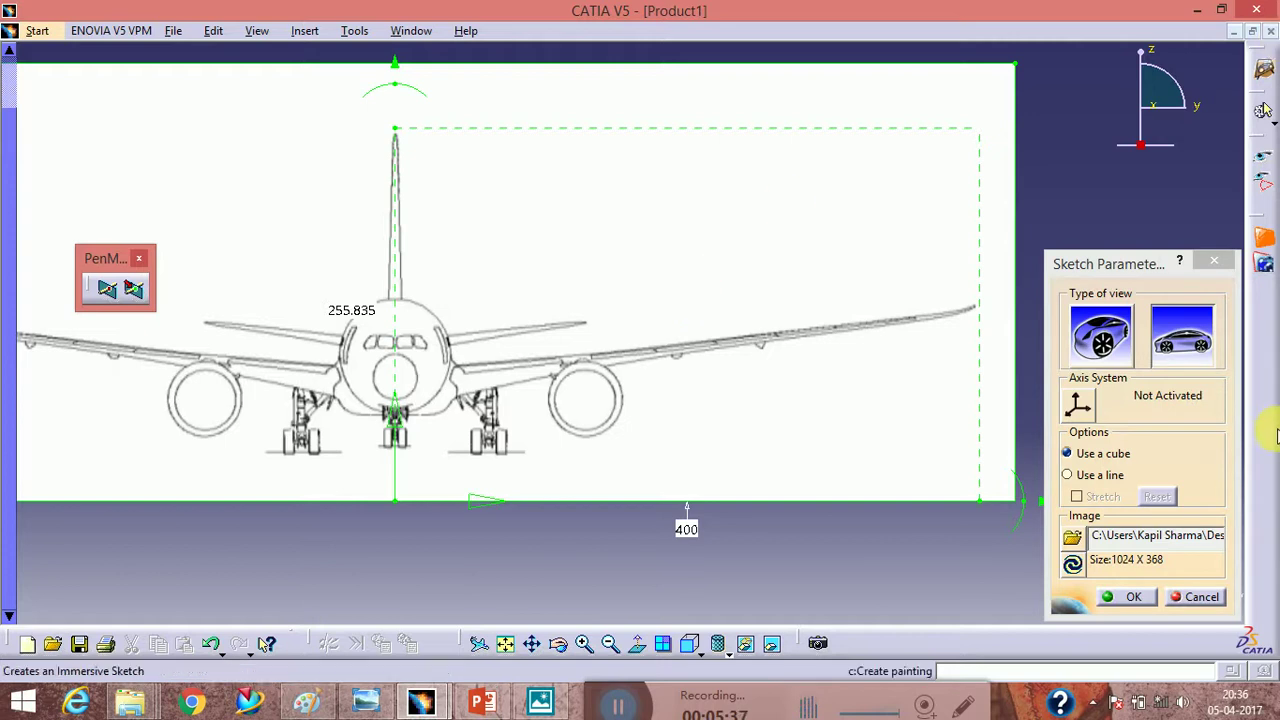
click(1122, 598)
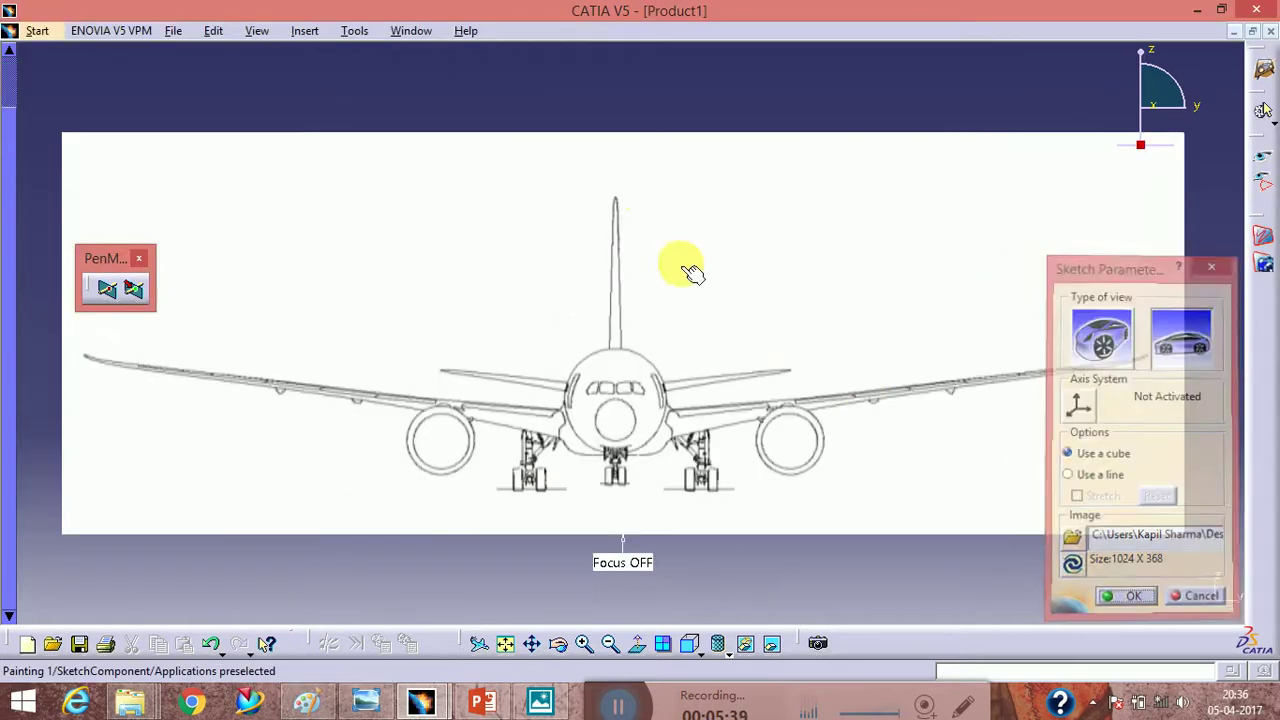
Apply the standard right view and insert the Side View image from the Boing 787 folder as a new painting.
mouse_move(634, 229)
middle_down()
mouse_move(643, 320)
mouse_move(681, 341)
mouse_move(534, 366)
mouse_move(371, 366)
mouse_move(591, 351)
mouse_move(783, 309)
mouse_move(803, 283)
mouse_move(494, 374)
mouse_move(595, 366)
mouse_move(534, 403)
mouse_move(674, 297)
mouse_move(740, 287)
mouse_move(523, 360)
mouse_move(526, 377)
mouse_move(611, 303)
mouse_move(509, 420)
mouse_move(600, 371)
mouse_move(700, 349)
mouse_move(823, 243)
mouse_move(703, 289)
mouse_move(720, 293)
middle_up()
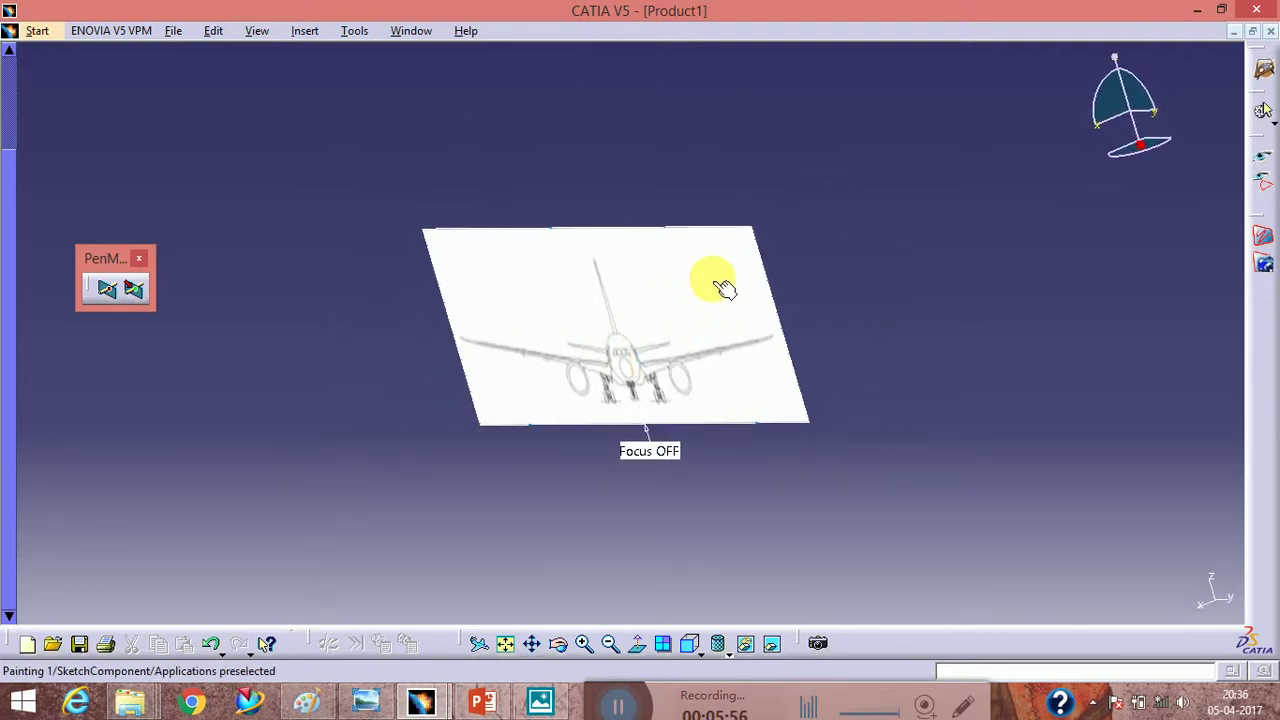
middle_drag(729, 329, 675, 356)
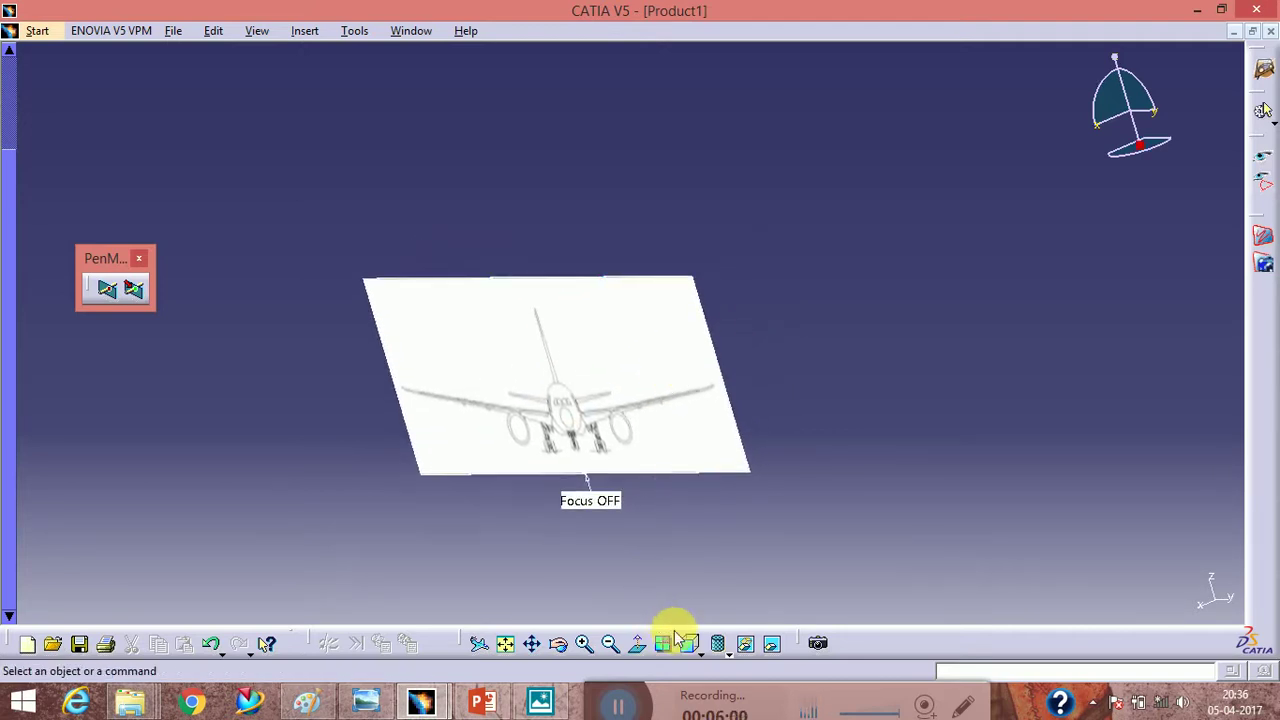
click(700, 651)
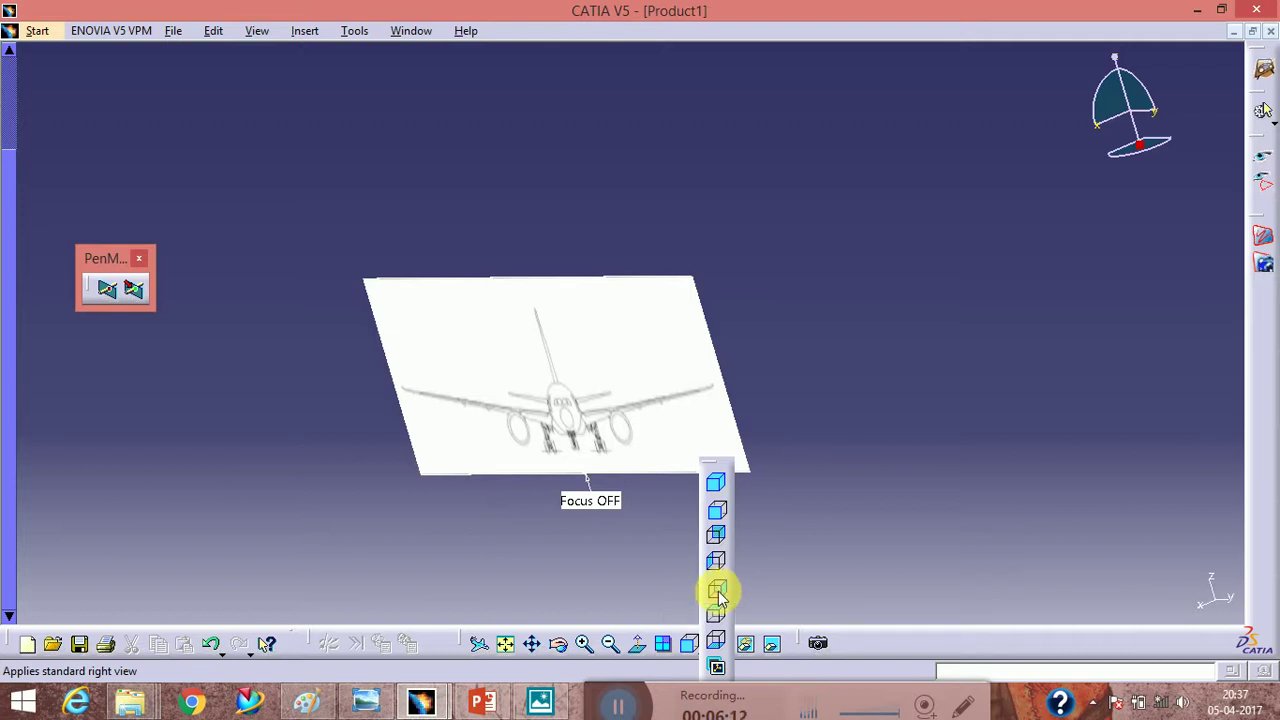
click(718, 592)
mouse_move(737, 391)
middle_down()
mouse_move(654, 386)
mouse_move(757, 389)
middle_up()
click(691, 643)
click(1263, 236)
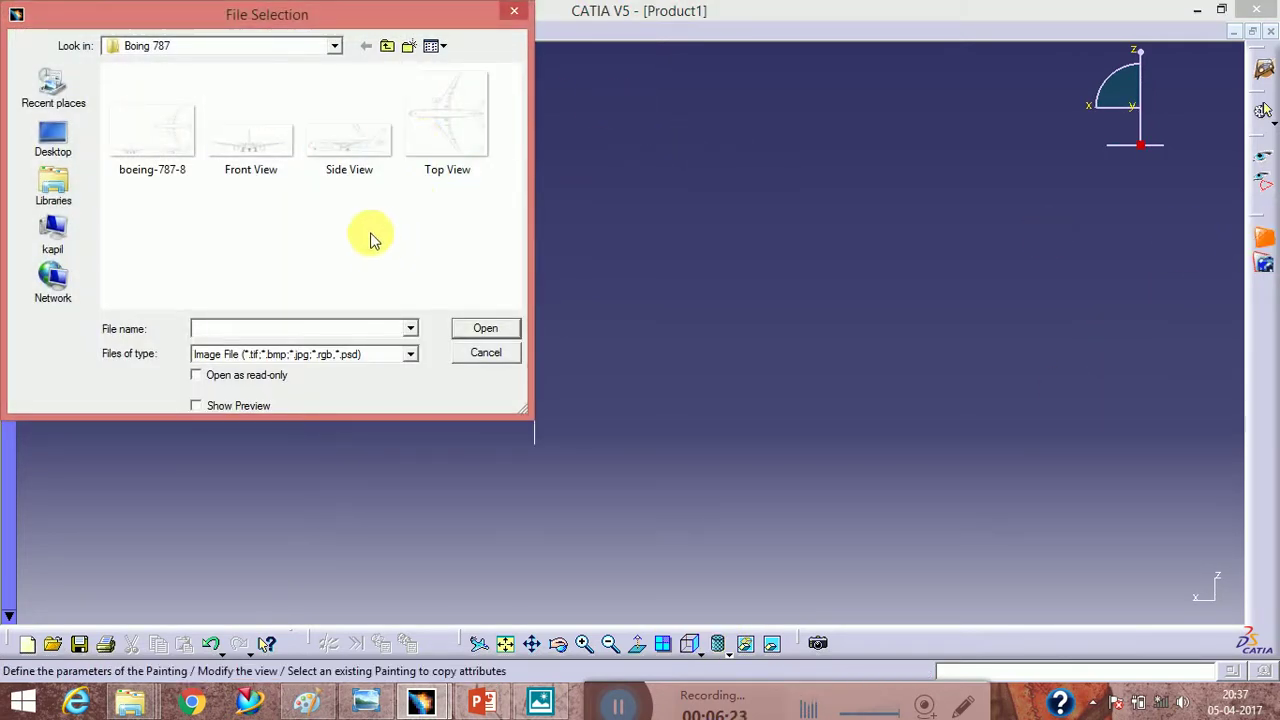
click(352, 150)
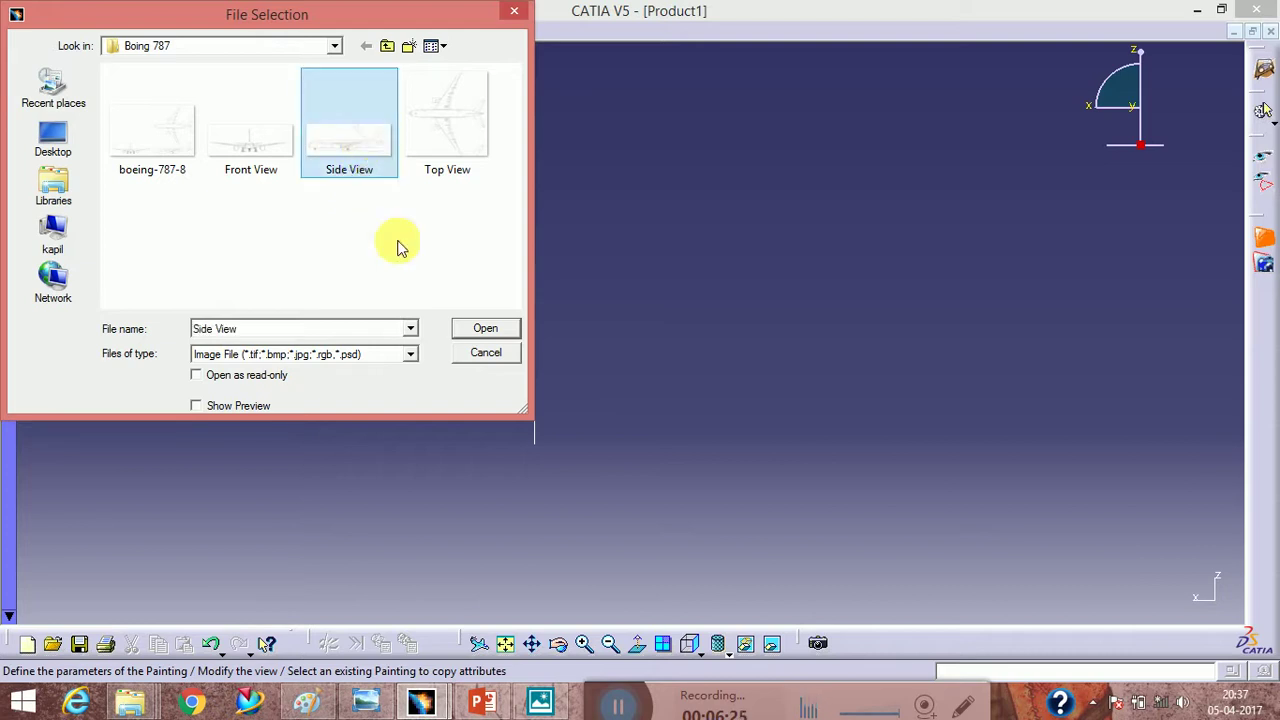
click(482, 330)
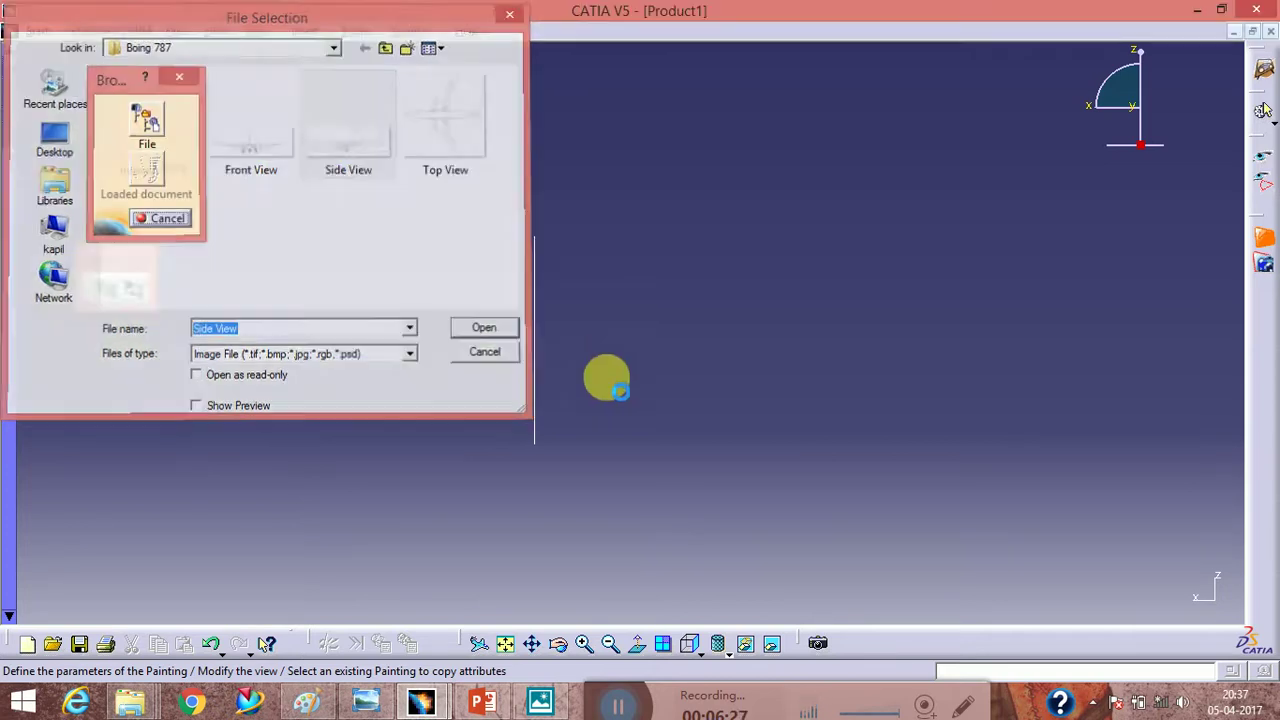
mouse_move(590, 320)
middle_down()
mouse_move(777, 277)
mouse_move(766, 314)
middle_up()
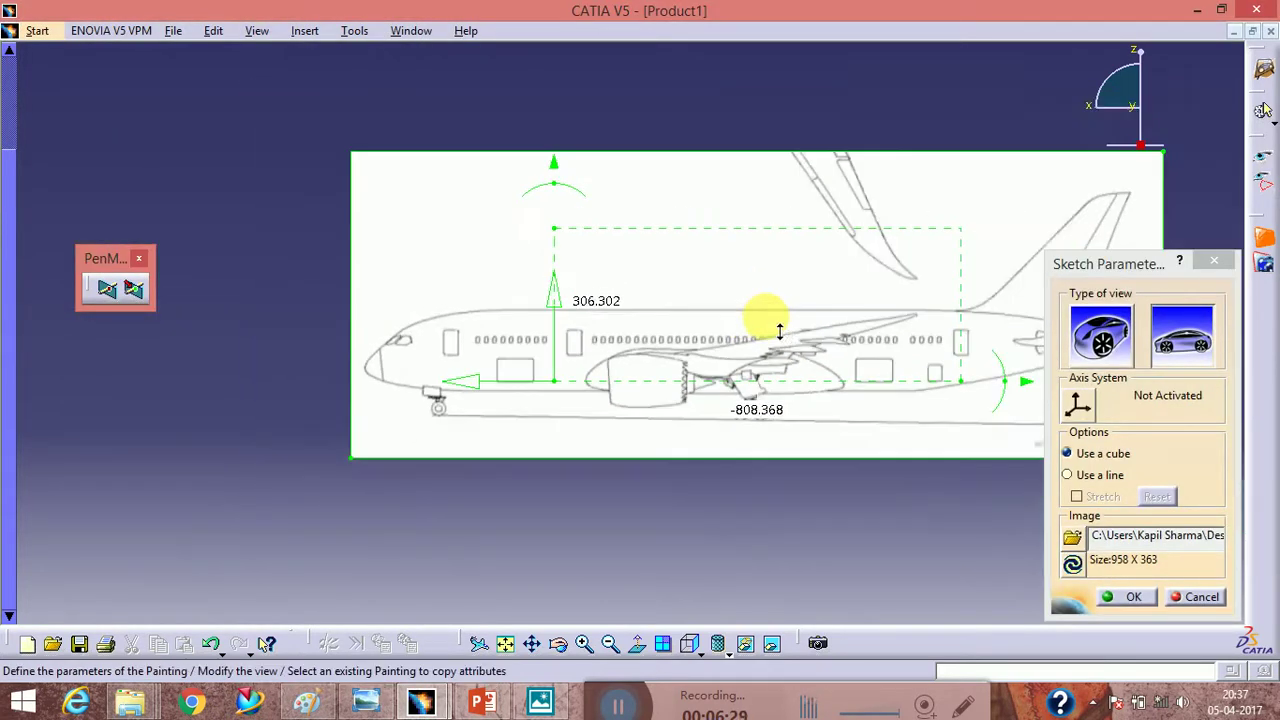
Move the side view painting's model axis origin to the image's lower corner ahead of the aircraft's nose.
middle_drag(594, 297, 580, 320)
drag(545, 410, 340, 488)
middle_drag(495, 472, 455, 431)
Fit the dashed reference box to the aircraft, about 1573.9 mm long to the tail end and about 536.7 mm high to the fin tip.
mouse_move(731, 451)
mouse_down()
mouse_move(934, 429)
mouse_move(686, 420)
mouse_move(820, 429)
mouse_up()
middle_drag(530, 275, 660, 360)
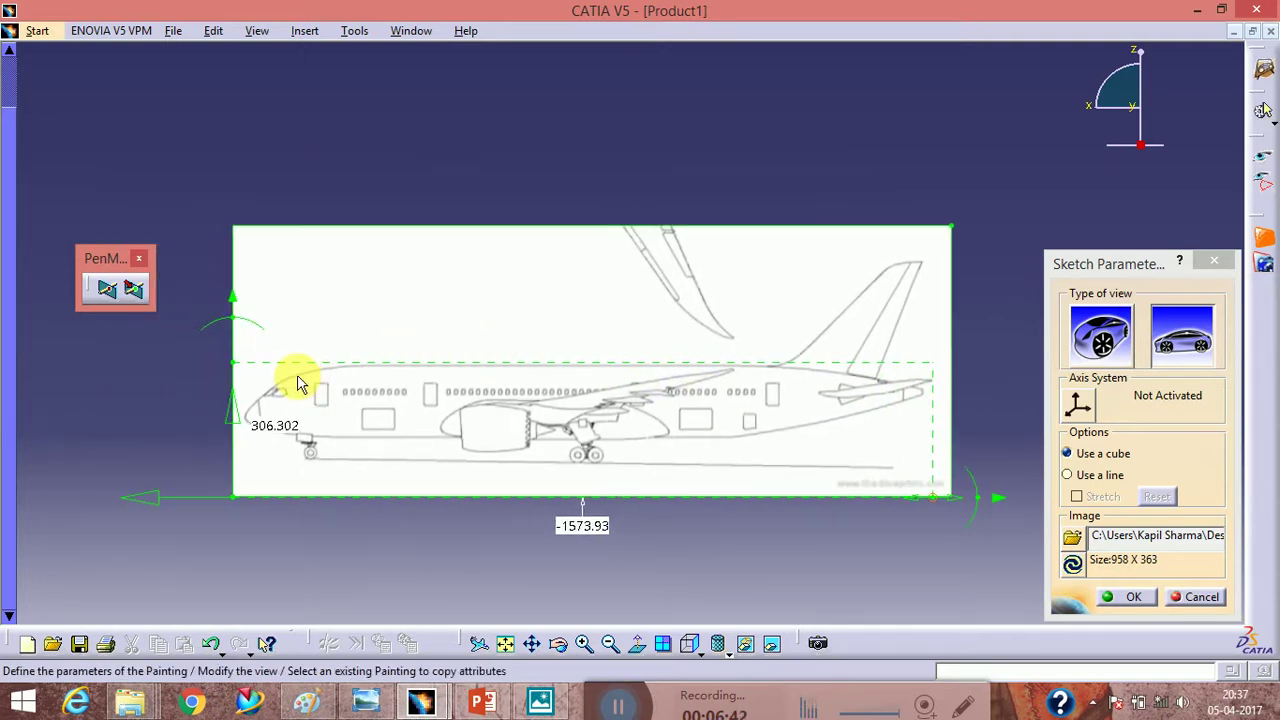
mouse_move(240, 366)
mouse_down()
mouse_move(283, 244)
mouse_move(283, 268)
mouse_up()
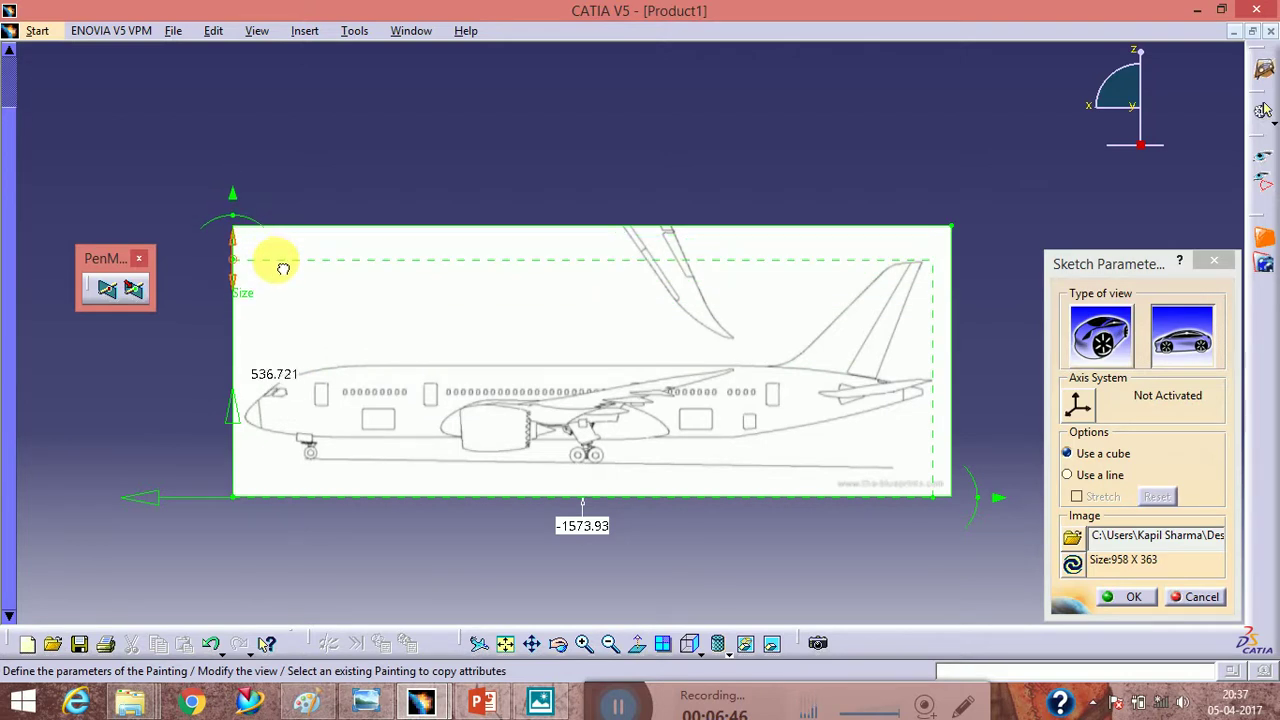
middle_drag(349, 323, 387, 304)
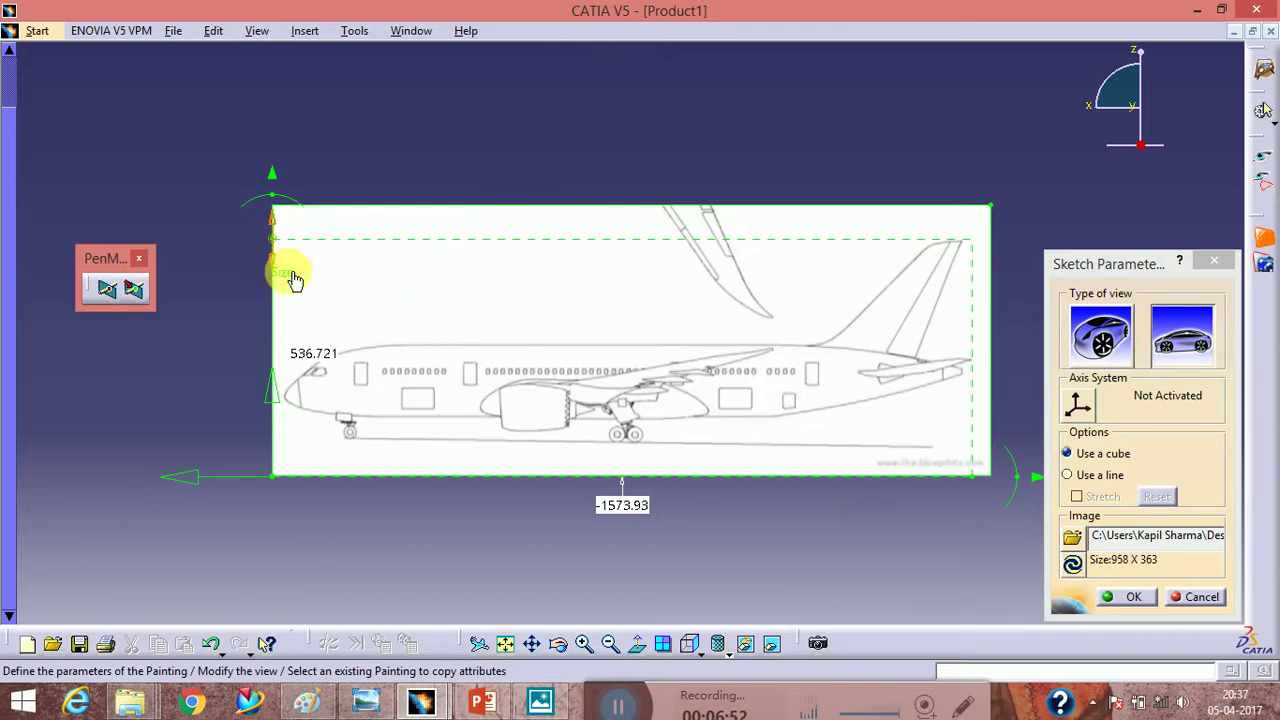
Set the reference box's height to 255.835 mm and confirm the side view painting.
double_click(333, 358)
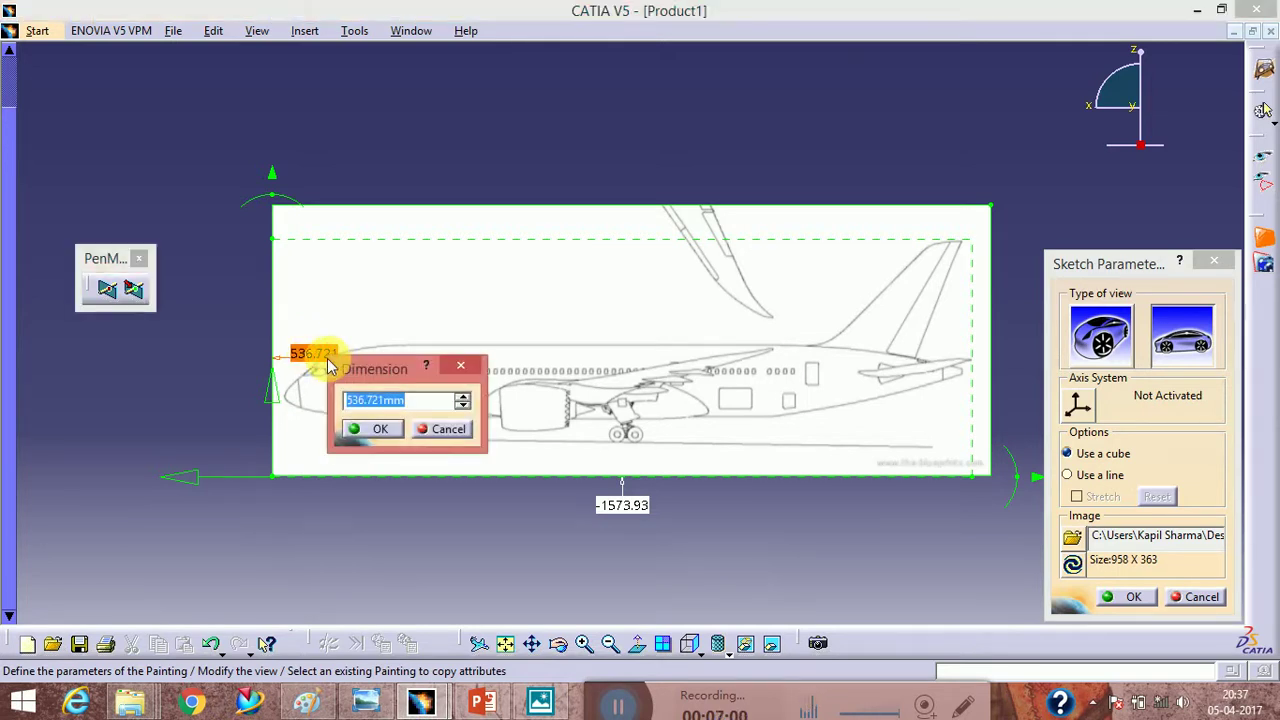
text(255.835)
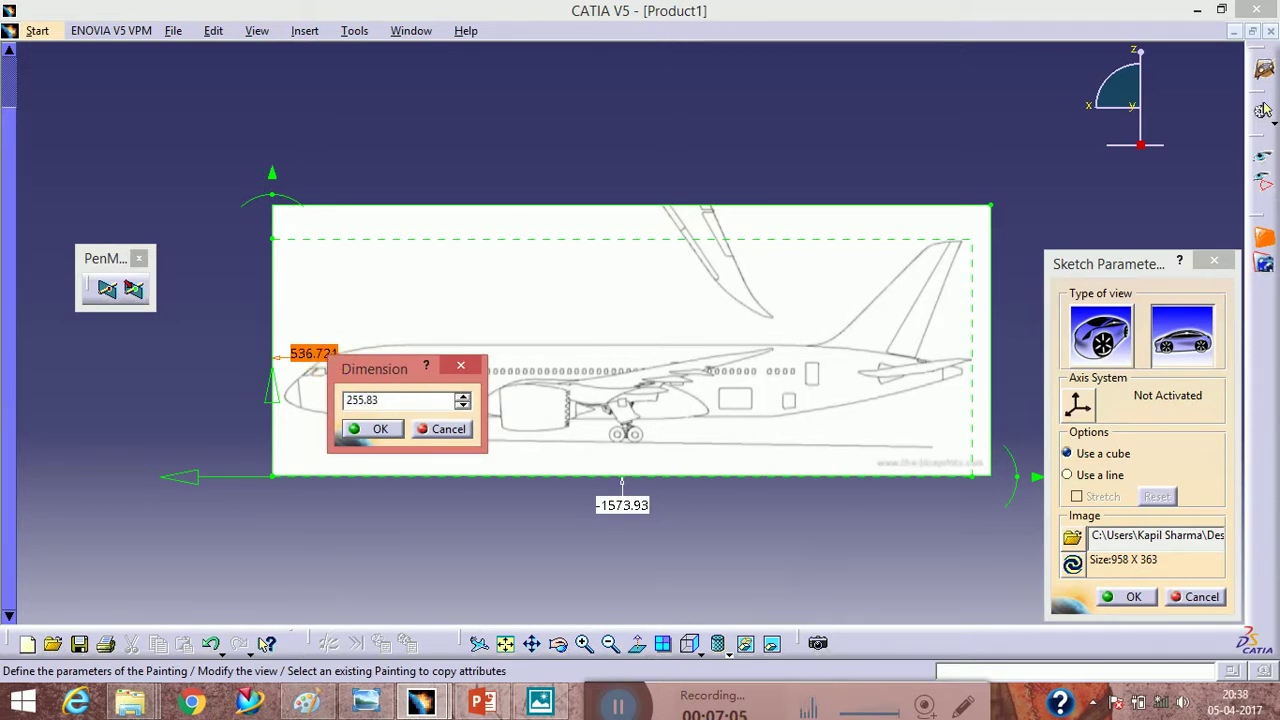
click(376, 429)
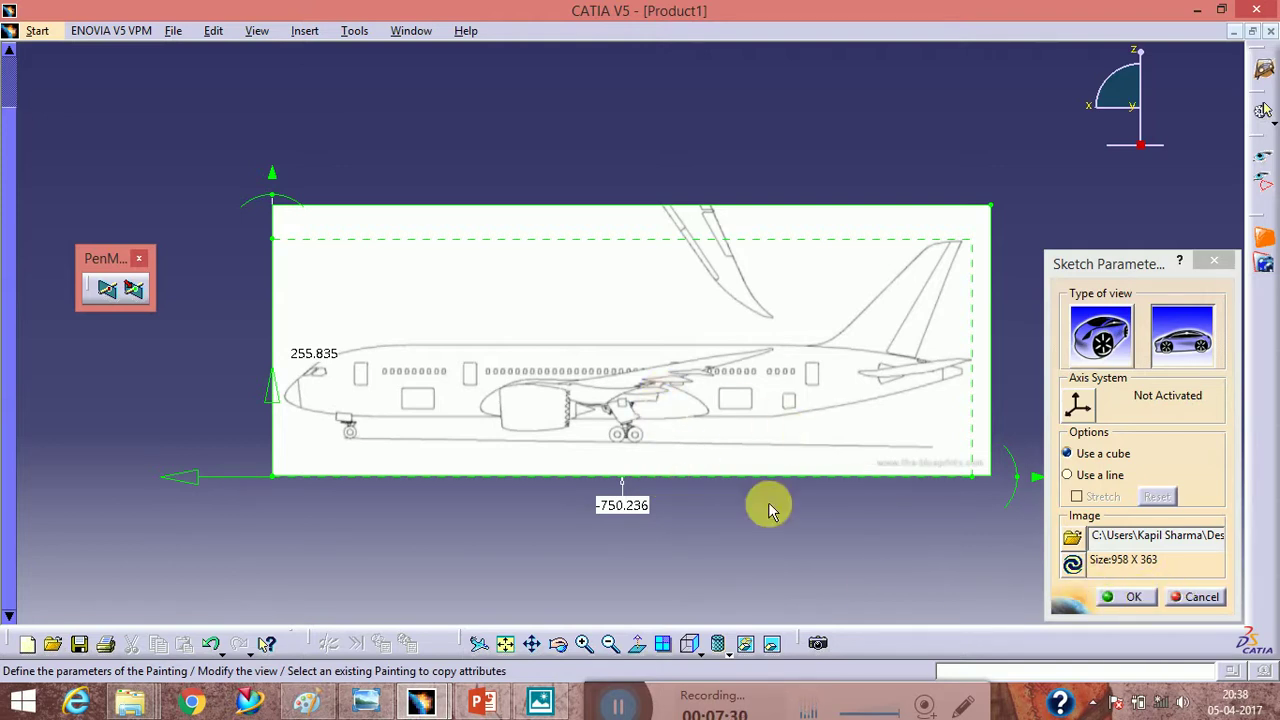
click(1130, 598)
Apply the standard top view and insert the Top View image as a new painting.
mouse_move(580, 366)
middle_down()
mouse_move(591, 386)
mouse_move(700, 374)
mouse_move(740, 405)
mouse_move(486, 320)
mouse_move(646, 353)
mouse_move(766, 314)
mouse_move(505, 375)
mouse_move(894, 294)
mouse_move(700, 300)
mouse_move(737, 337)
mouse_move(543, 371)
mouse_move(723, 263)
mouse_move(834, 414)
mouse_move(540, 258)
mouse_move(569, 457)
mouse_move(751, 291)
mouse_move(494, 380)
mouse_move(708, 454)
mouse_move(389, 291)
mouse_move(403, 409)
middle_up()
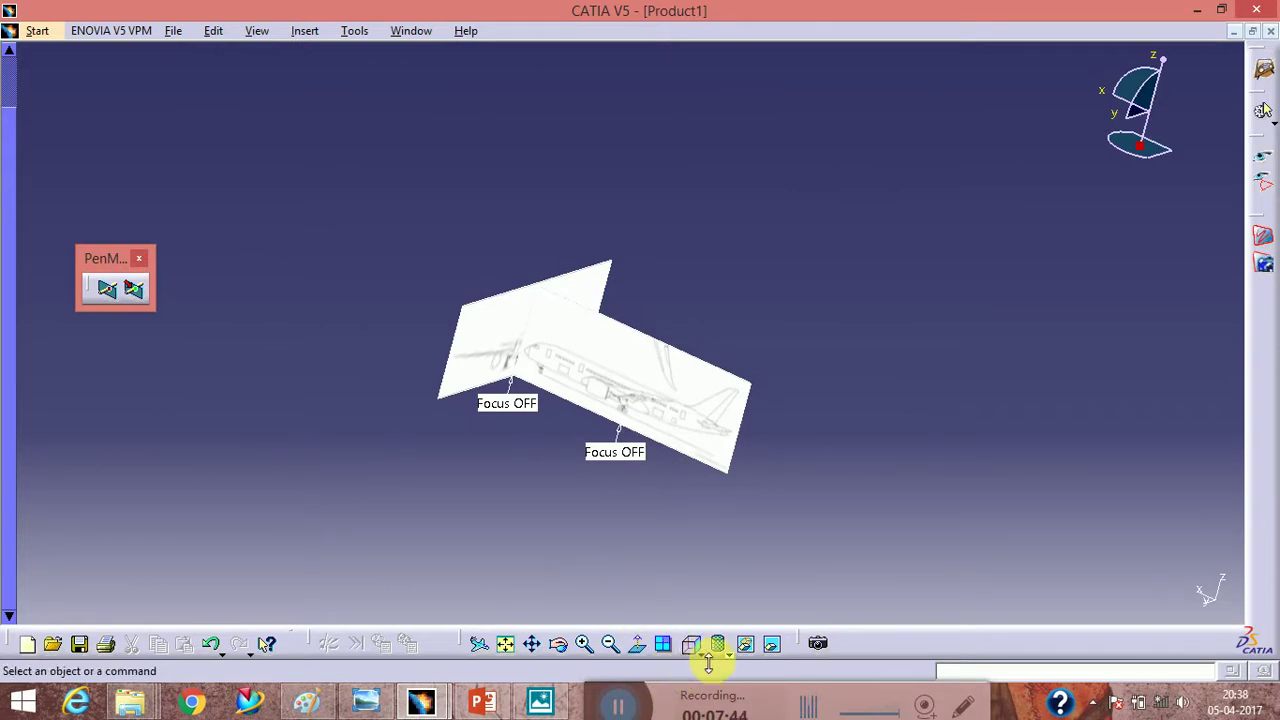
drag(703, 650, 722, 617)
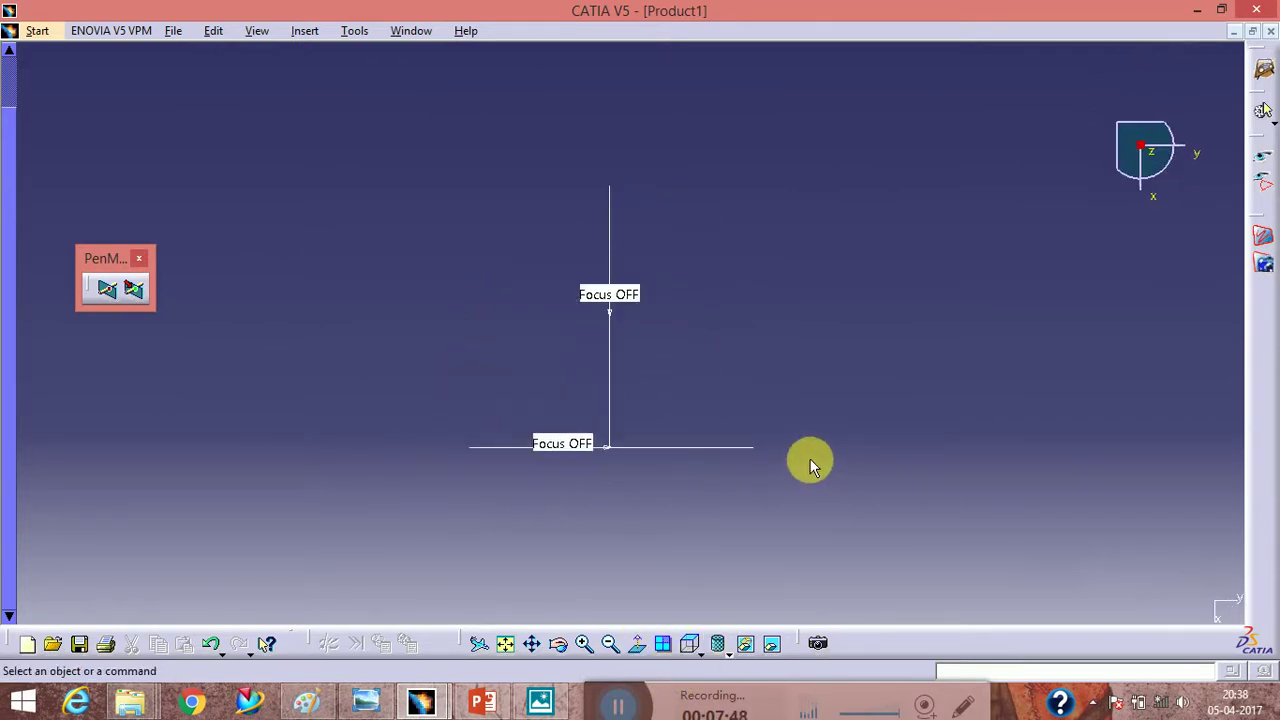
middle_drag(703, 463, 691, 409)
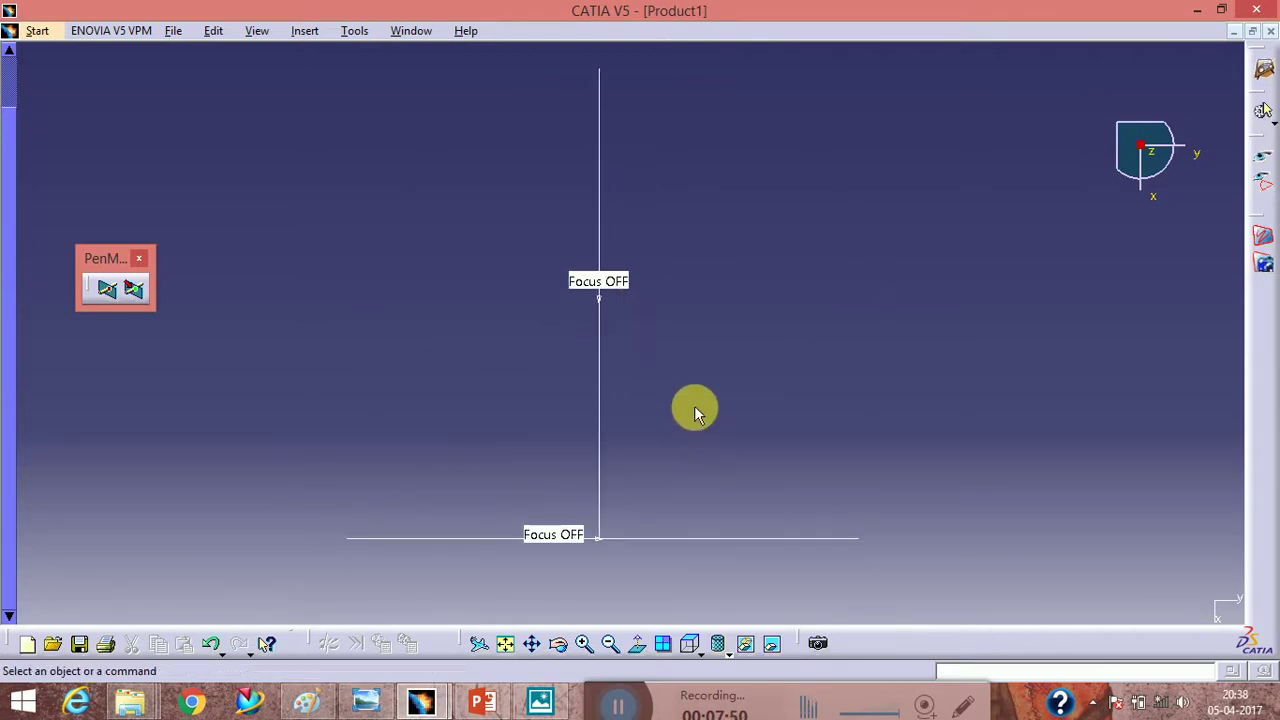
click(1262, 240)
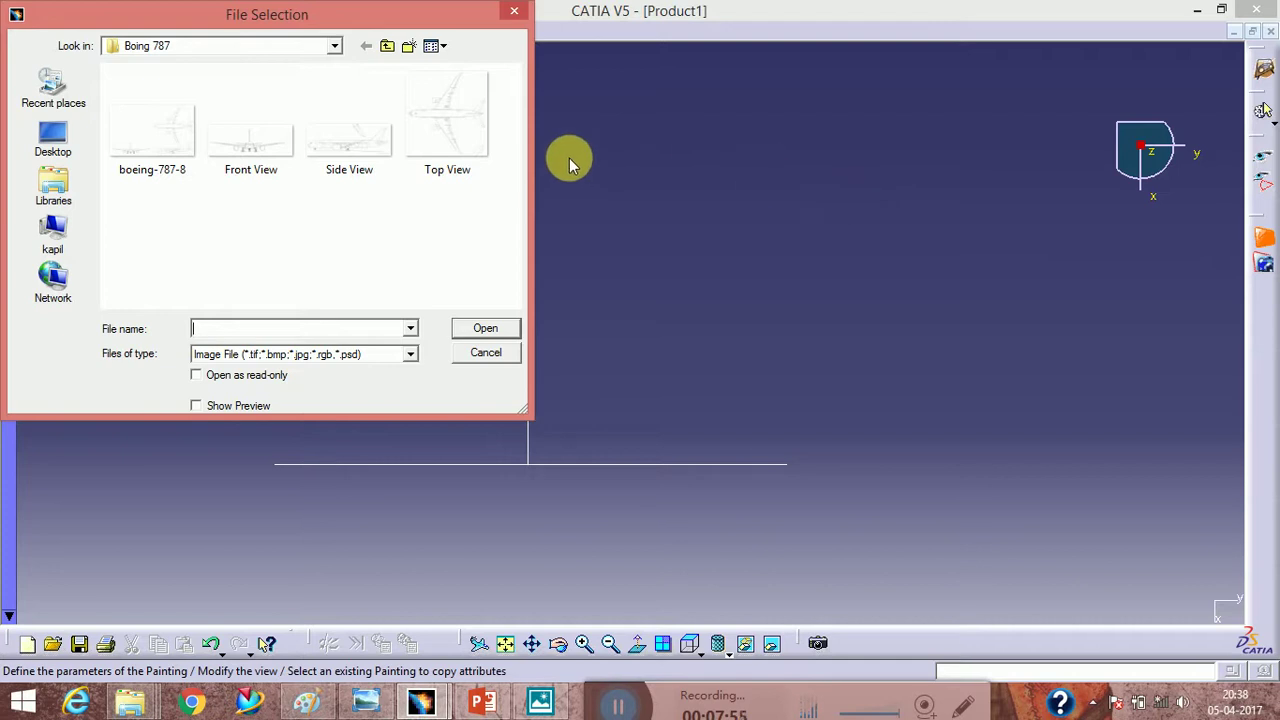
click(443, 108)
click(484, 330)
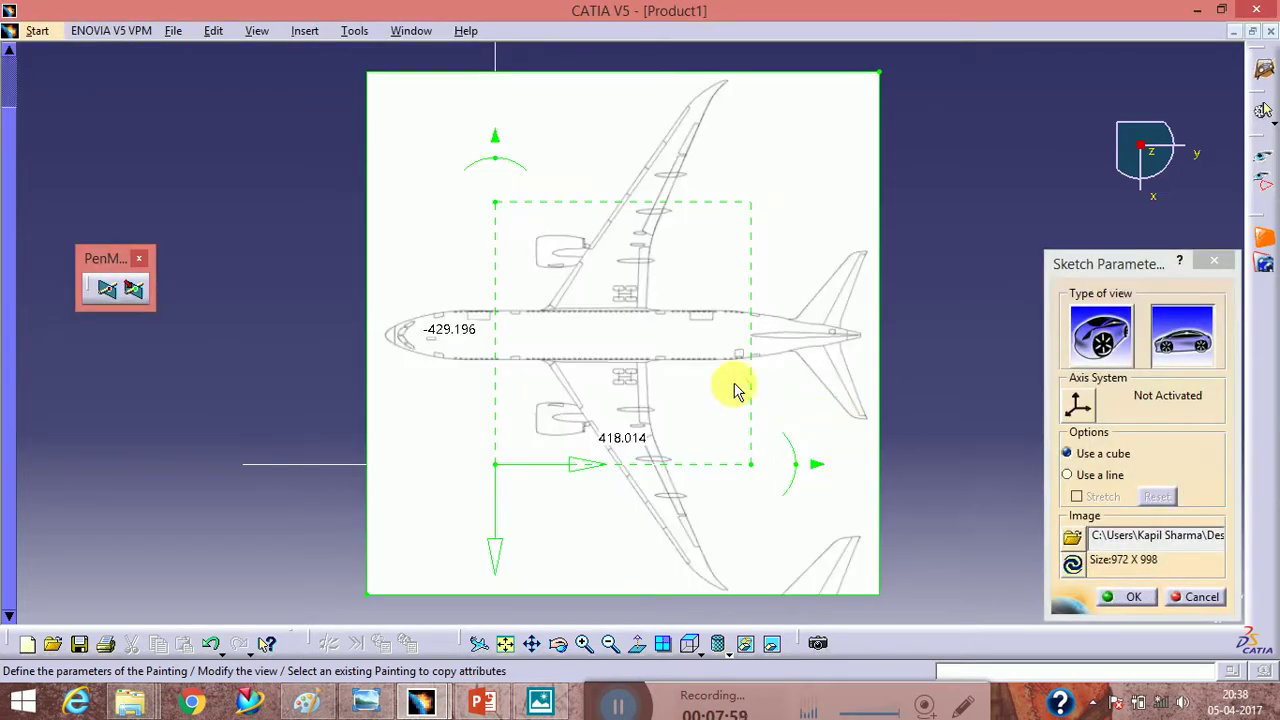
Move the top view painting's model axis clear of the image ahead of the nose and rotate it 90° clockwise so X points forward.
drag(732, 318, 748, 323)
drag(543, 454, 251, 456)
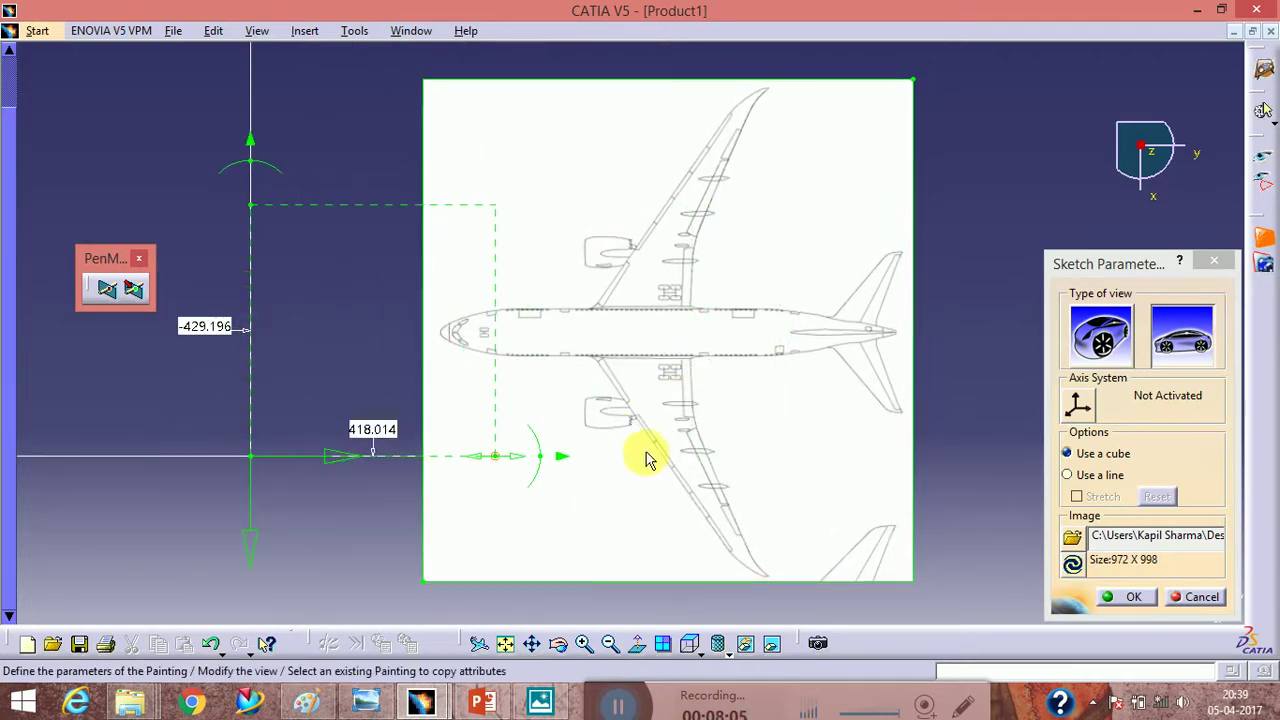
drag(251, 457, 276, 412)
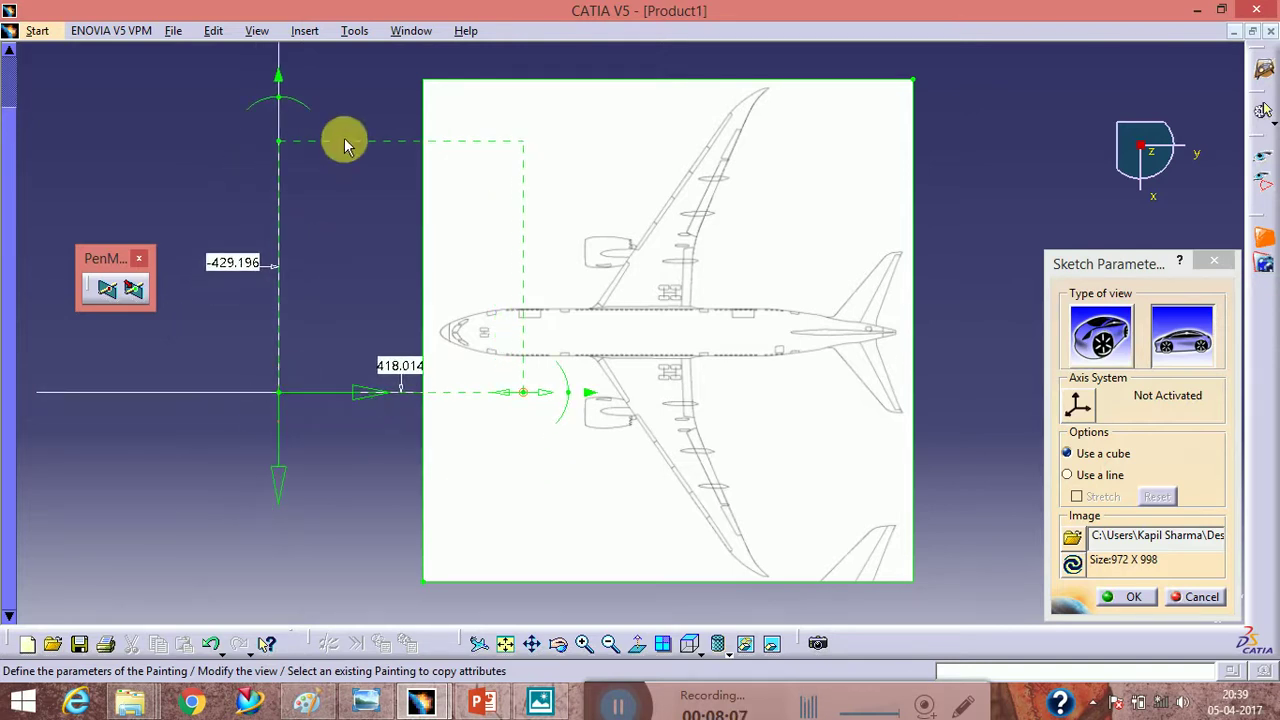
drag(277, 94, 656, 350)
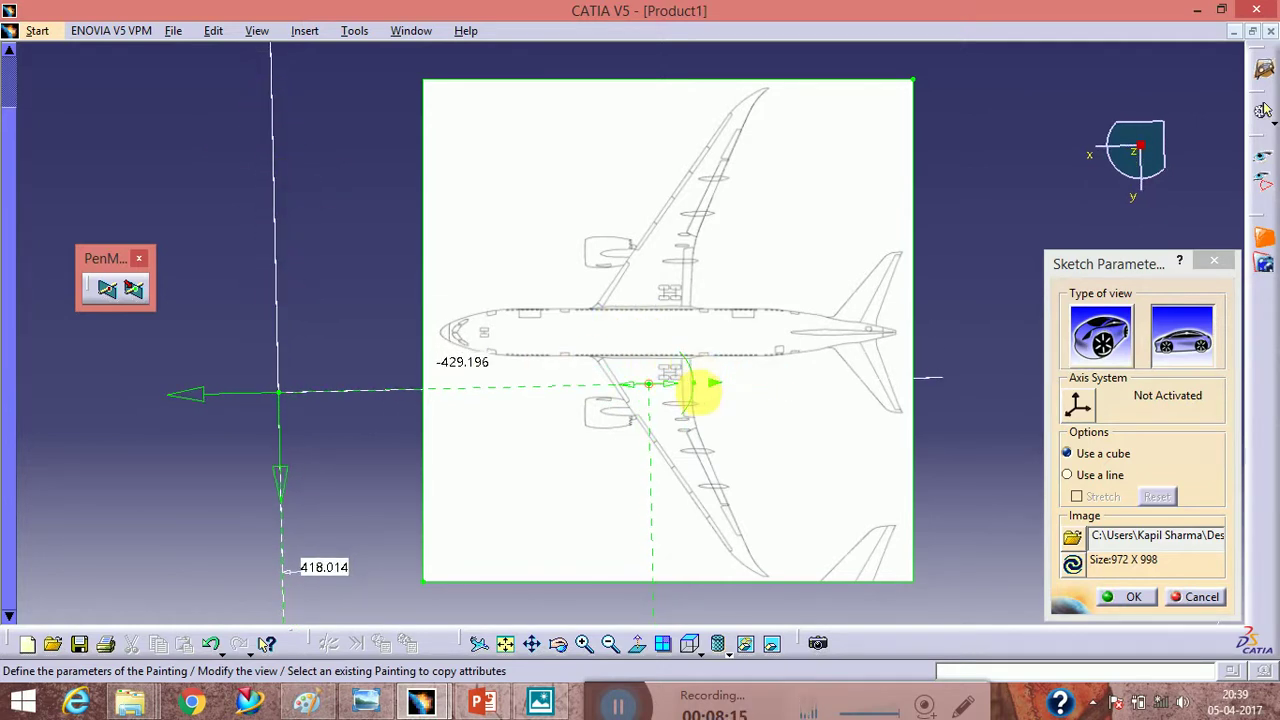
mouse_move(698, 394)
mouse_down()
mouse_move(694, 384)
mouse_move(714, 402)
mouse_up()
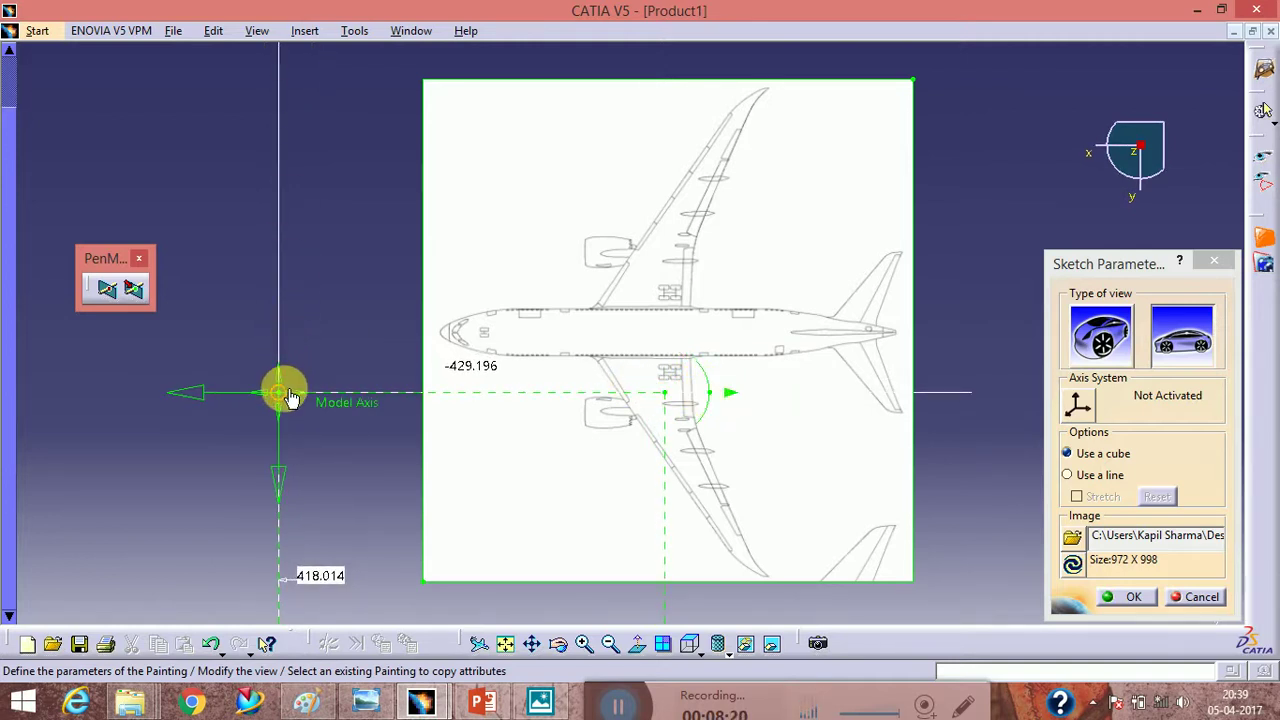
Place the model axis origin on the fuselage centreline at the image edge ahead of the nose.
mouse_move(280, 391)
mouse_down()
mouse_move(410, 334)
mouse_move(503, 318)
mouse_move(491, 323)
mouse_move(471, 277)
mouse_up()
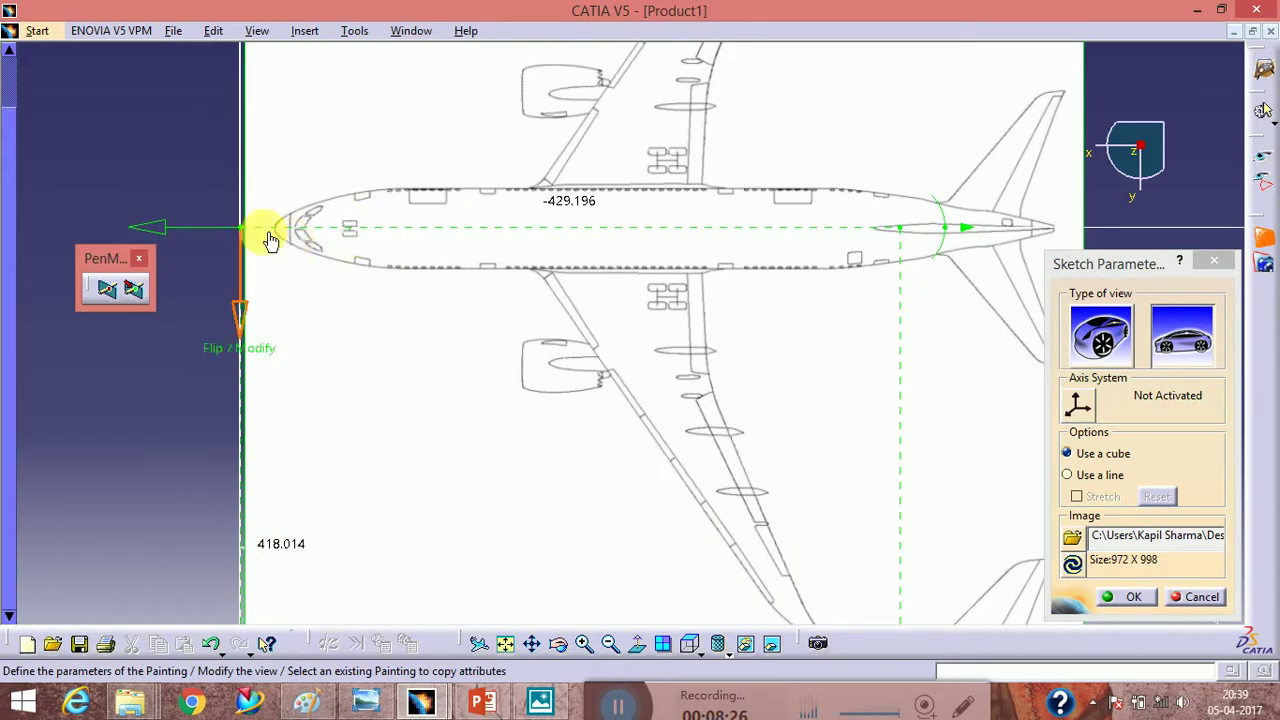
drag(246, 235, 253, 236)
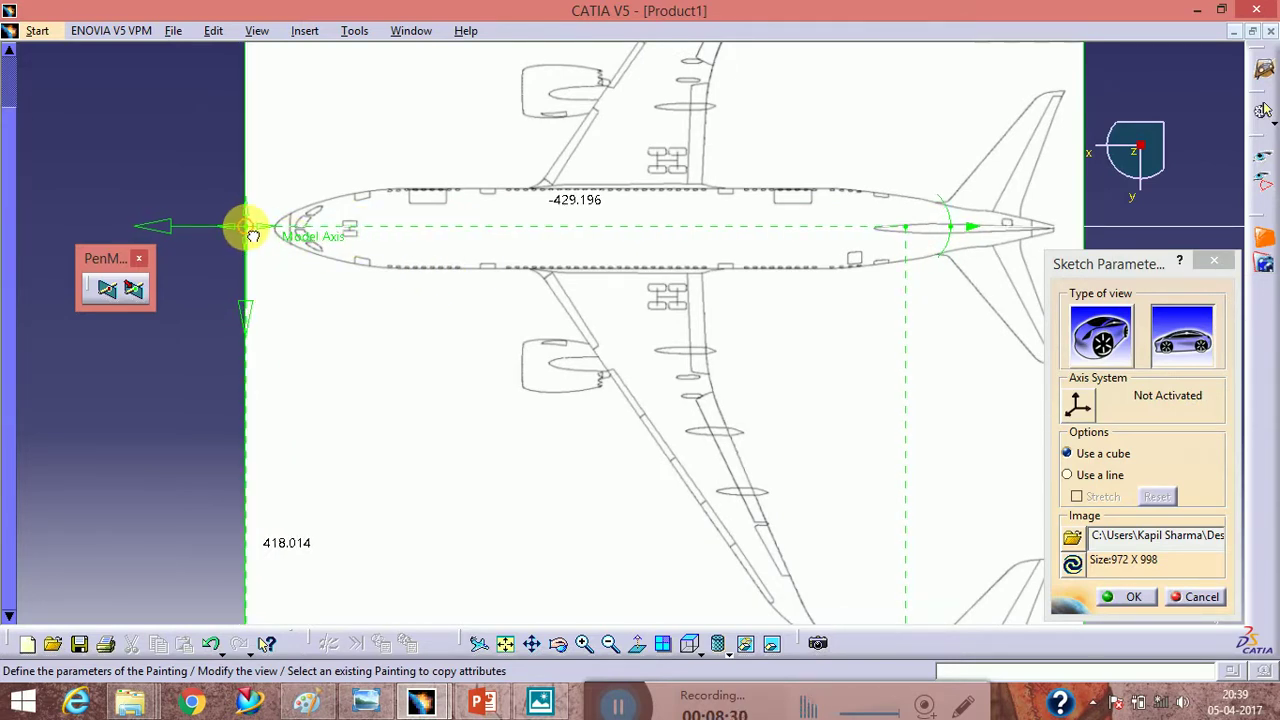
mouse_move(471, 289)
middle_down()
mouse_move(460, 360)
mouse_move(400, 320)
mouse_move(394, 277)
middle_up()
Fit the dashed reference box about 533.3 mm along the fuselage to the tail end and about 277.9 mm sideways to the image edge.
drag(684, 241, 776, 248)
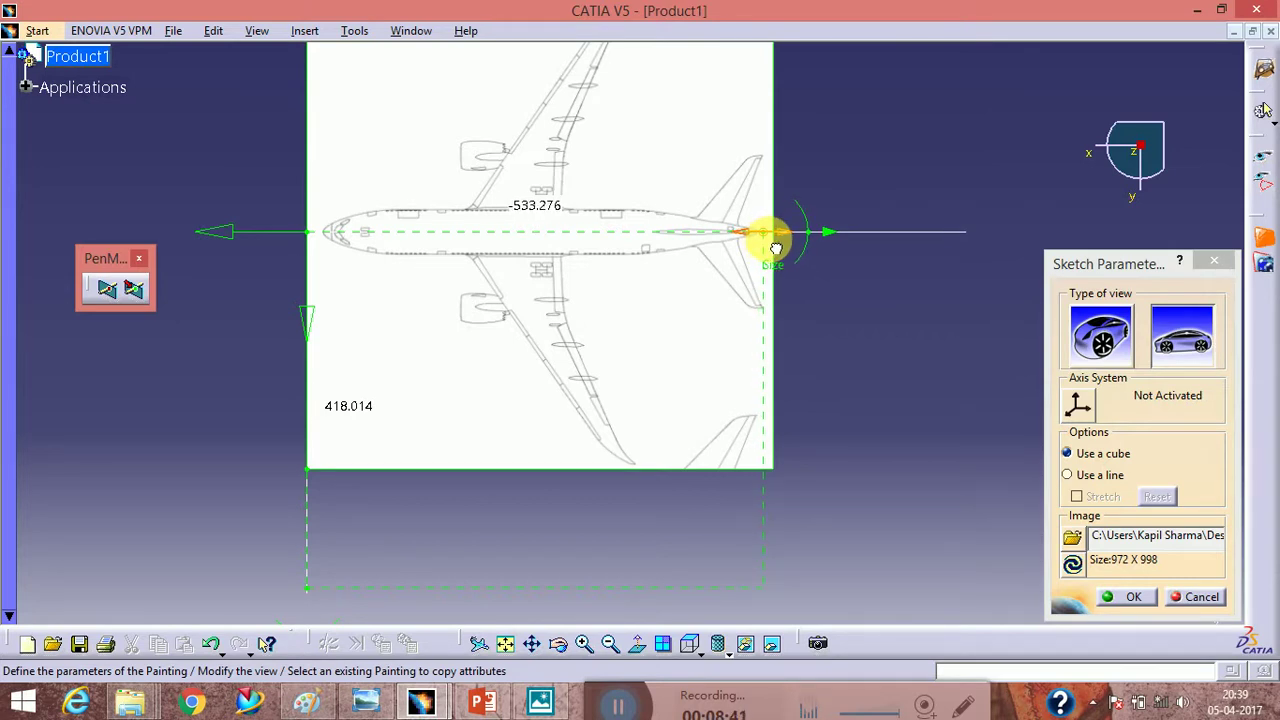
scroll(634, 311, down, 2)
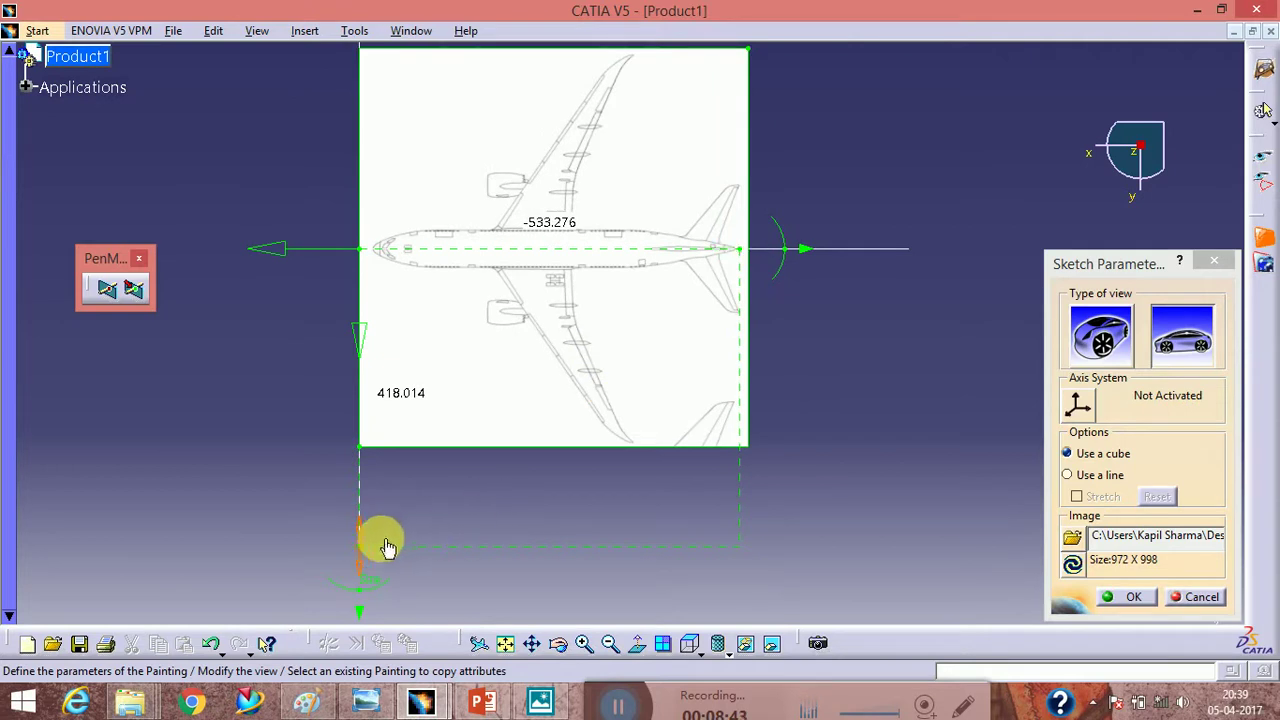
mouse_move(358, 546)
mouse_down()
mouse_move(371, 457)
mouse_move(381, 460)
mouse_up()
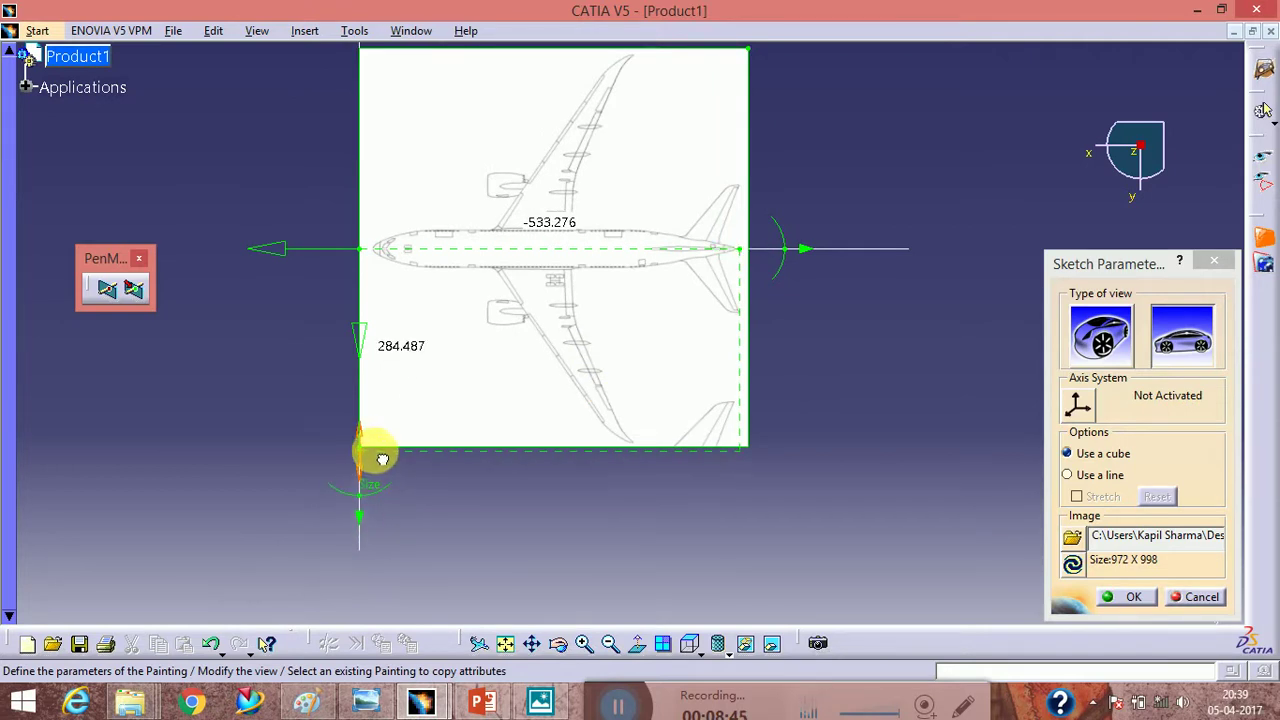
middle_drag(509, 340, 549, 374)
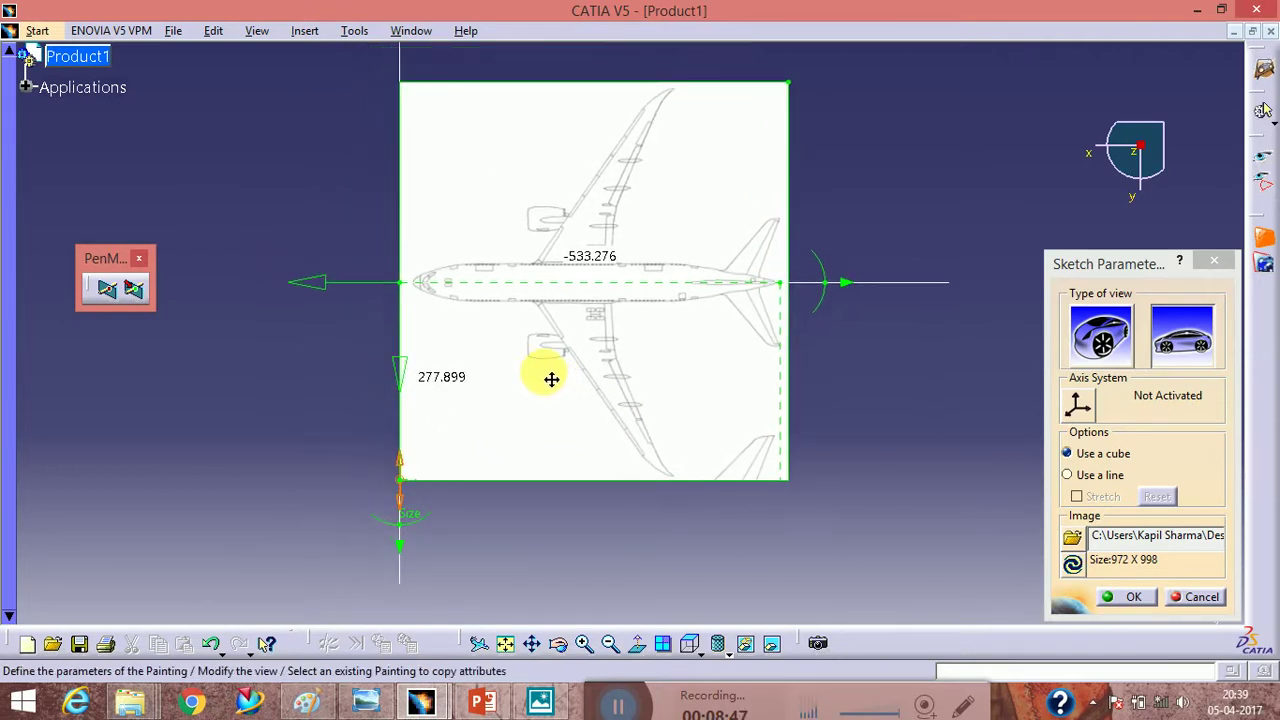
Set the reference box's length along the fuselage to 750.236 mm.
double_click(598, 256)
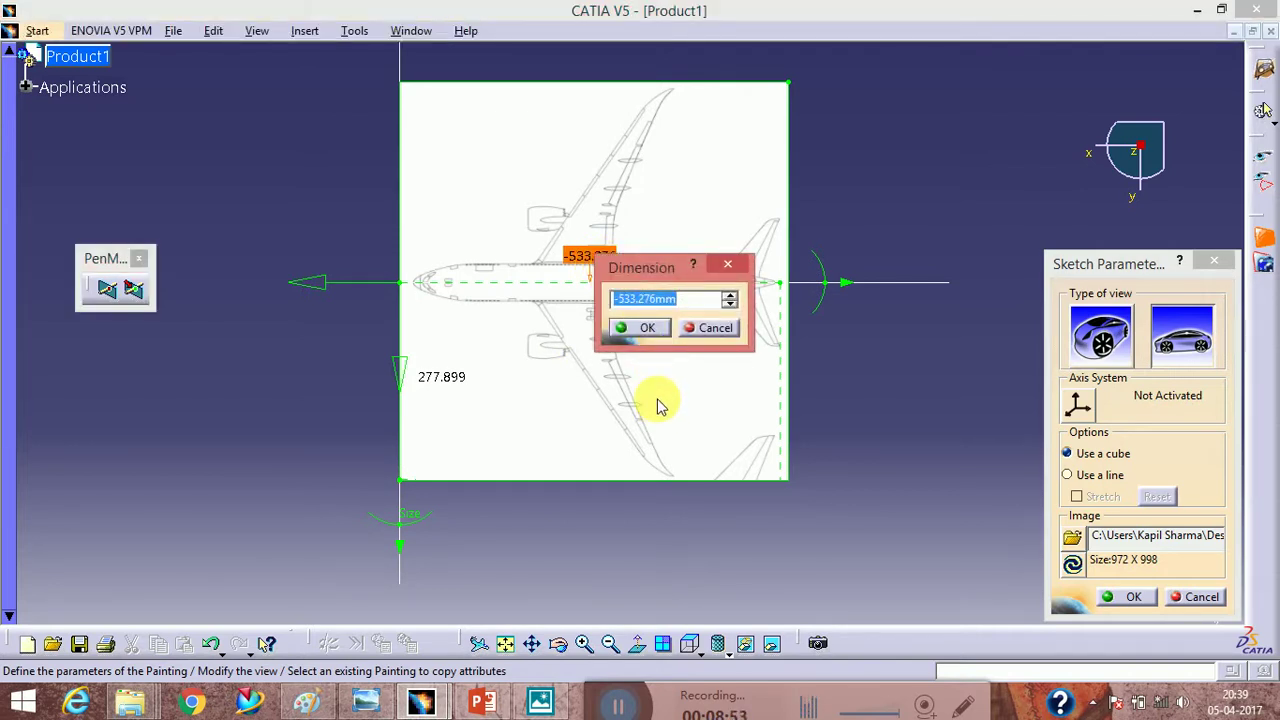
text(750.)
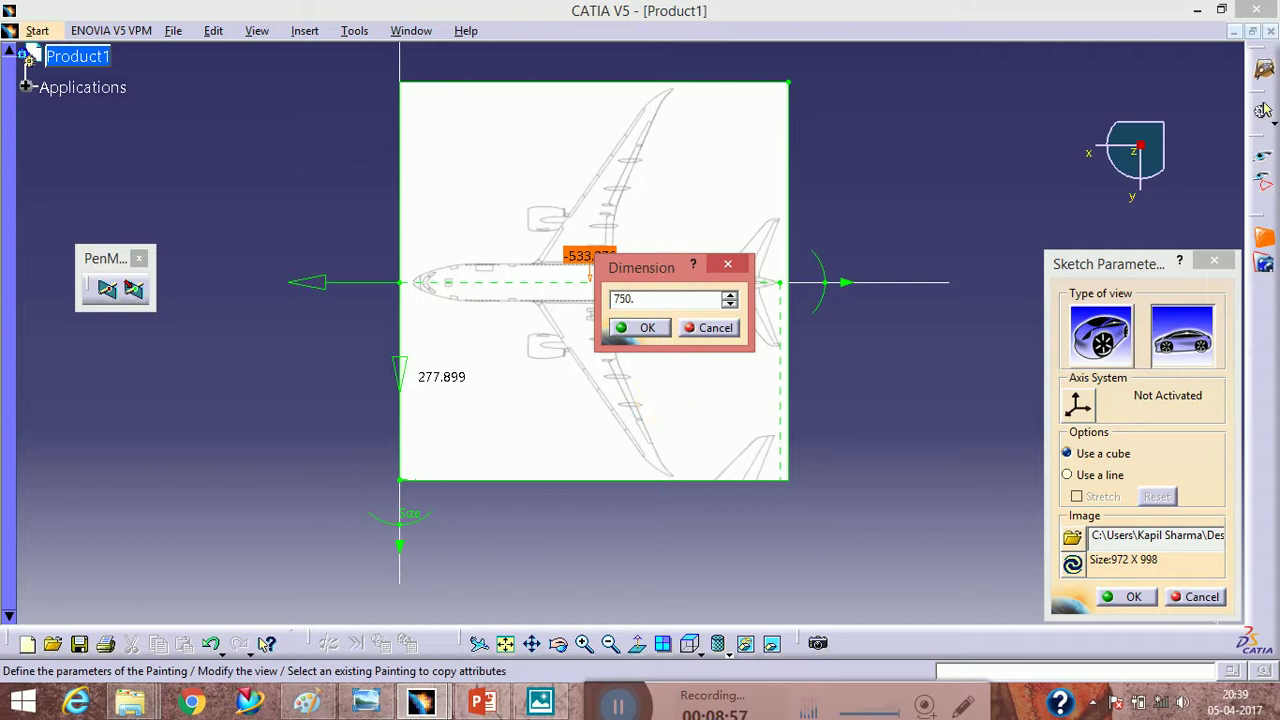
key(Return)
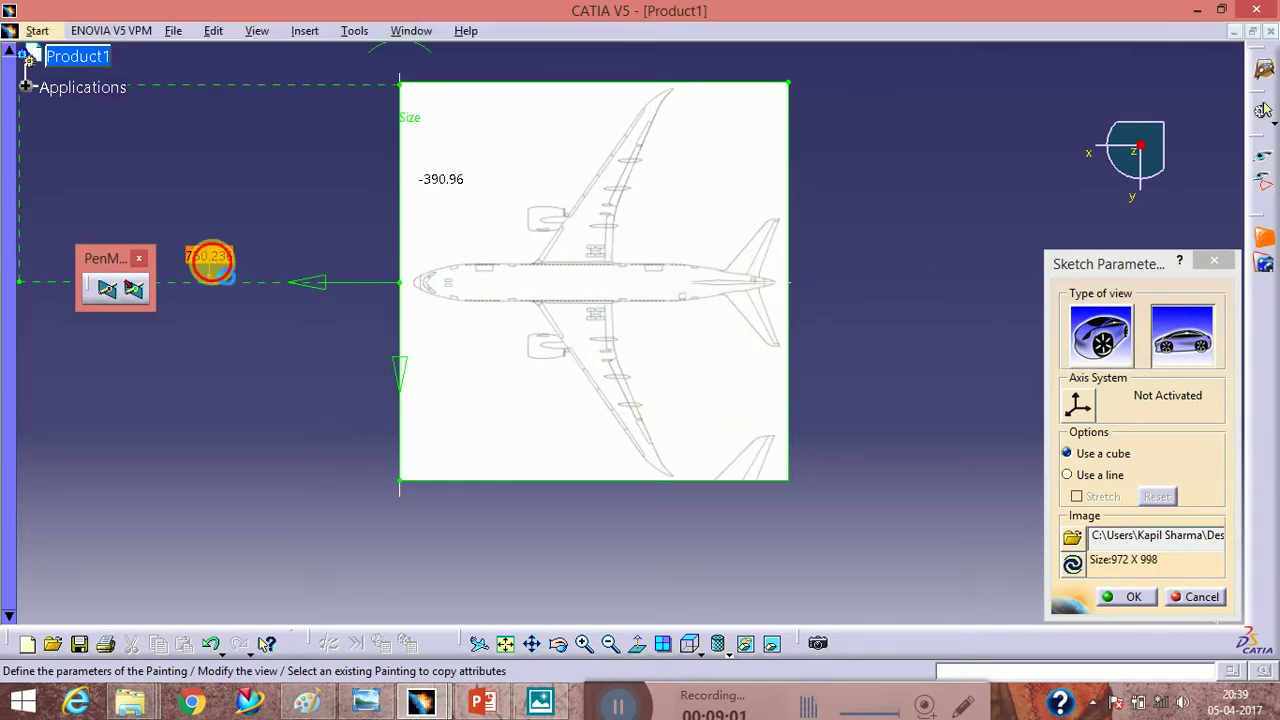
Set the reference box's length along the fuselage to -750.236 mm and confirm the top view painting.
double_click(209, 260)
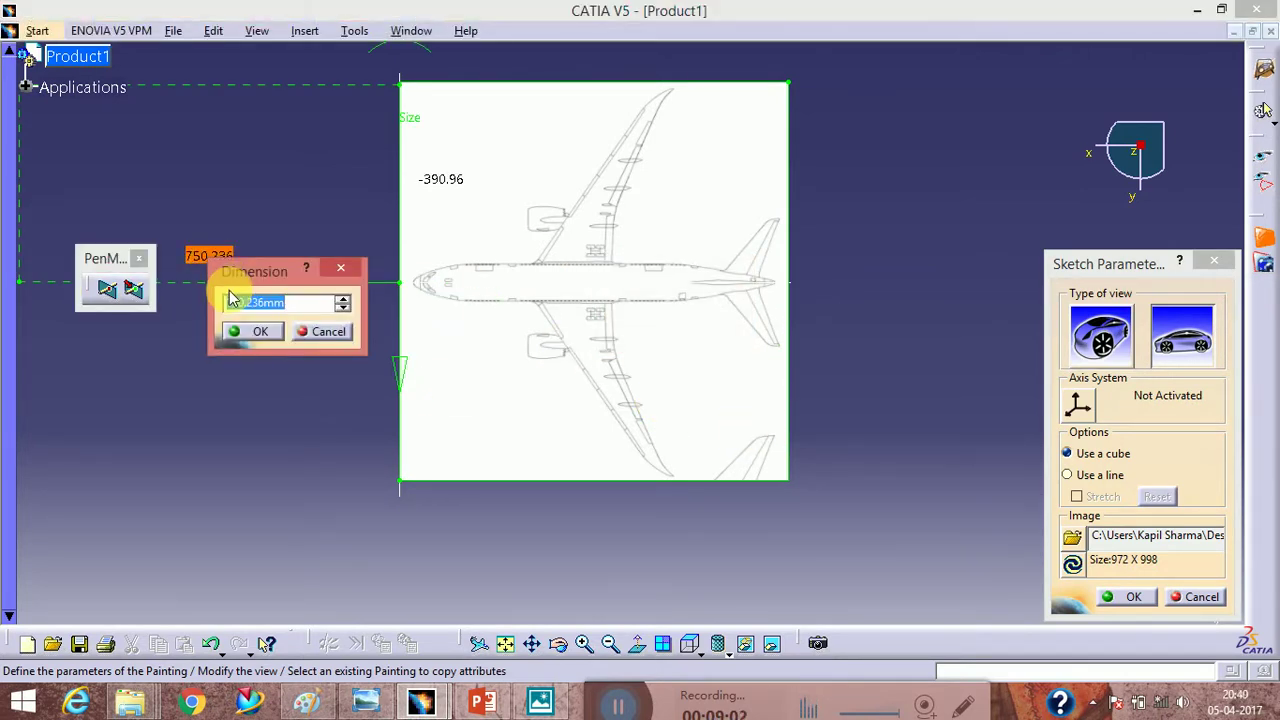
click(230, 302)
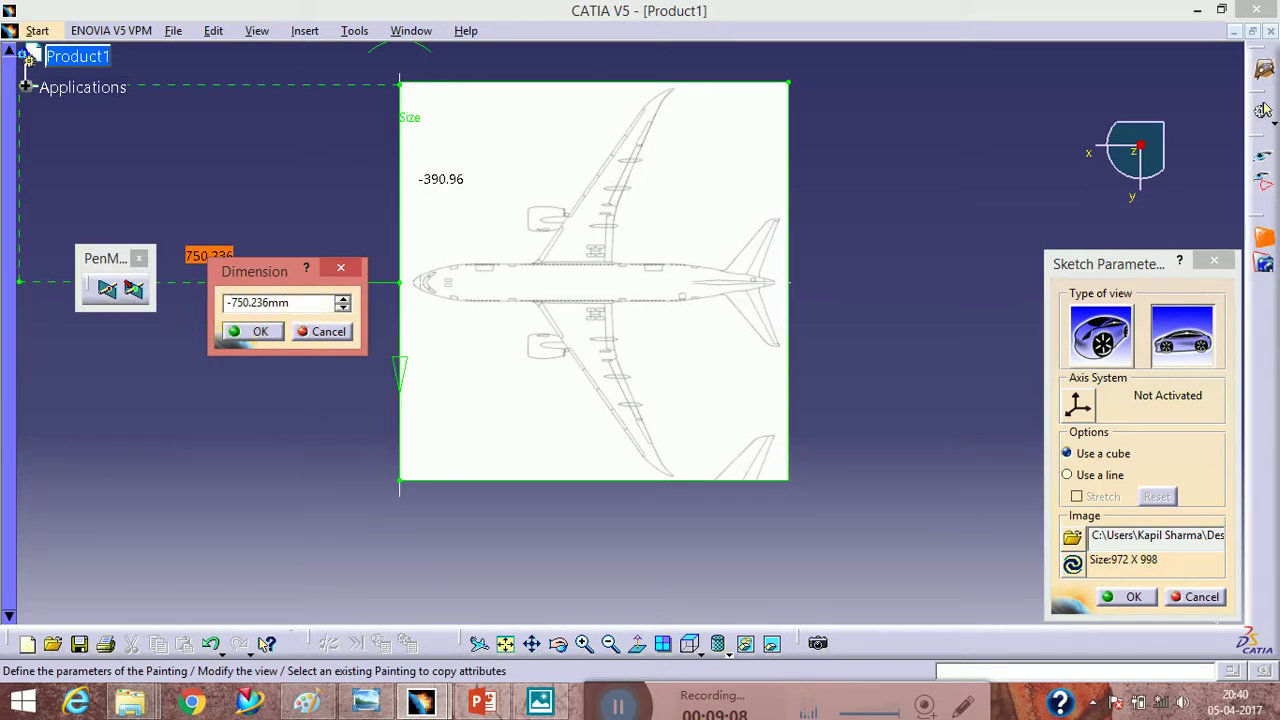
click(272, 333)
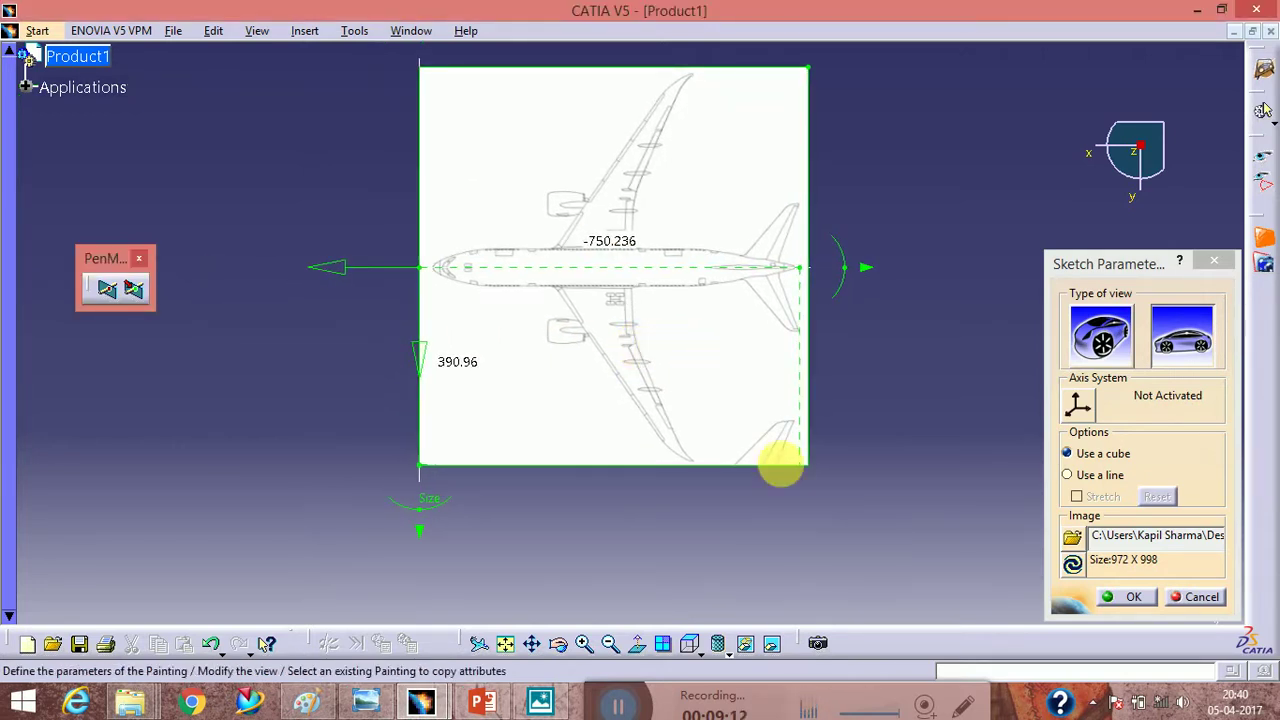
click(1127, 597)
mouse_move(629, 457)
middle_down()
mouse_move(640, 429)
mouse_move(634, 206)
mouse_move(589, 224)
mouse_move(509, 343)
mouse_move(594, 289)
mouse_move(771, 251)
mouse_move(569, 280)
mouse_move(789, 294)
mouse_move(410, 497)
mouse_move(666, 309)
mouse_move(723, 320)
middle_up()
mouse_move(444, 371)
middle_down()
mouse_move(566, 429)
mouse_move(749, 346)
mouse_move(599, 430)
mouse_move(594, 418)
middle_up()
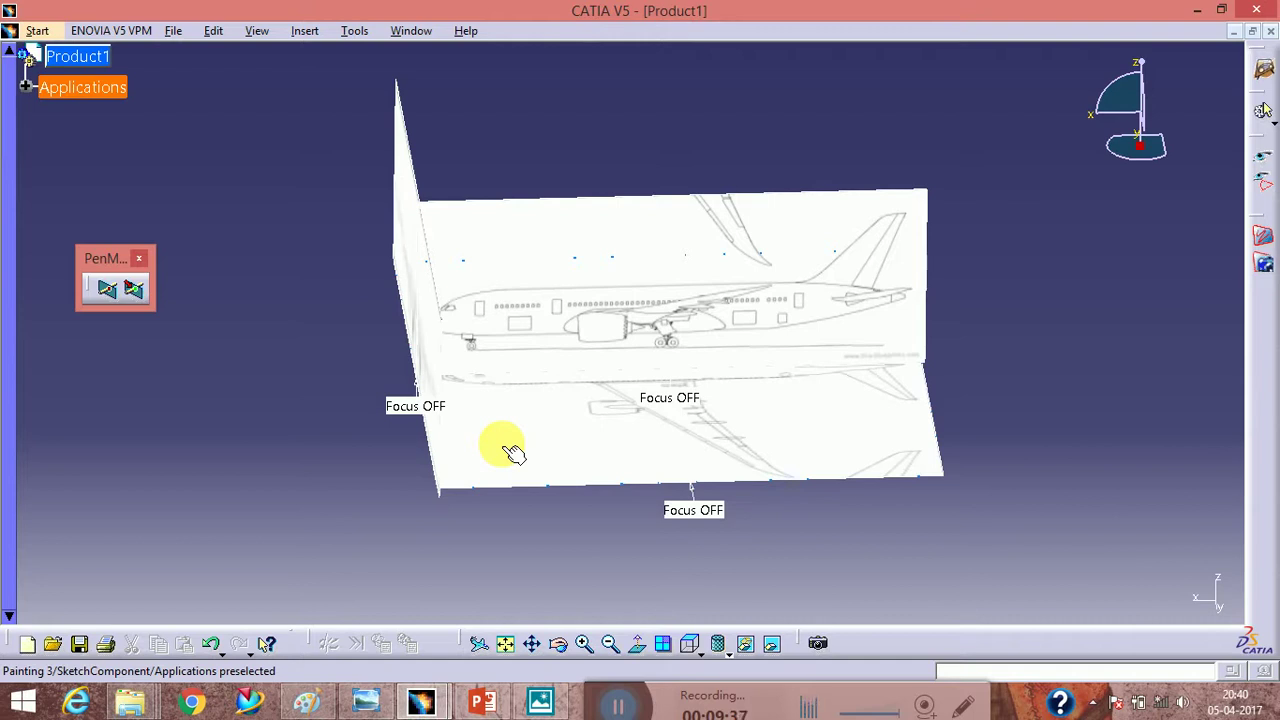
Open the FreeStyle shape workbench with a new part for modelling the aircraft surfaces.
middle_drag(694, 323, 1006, 355)
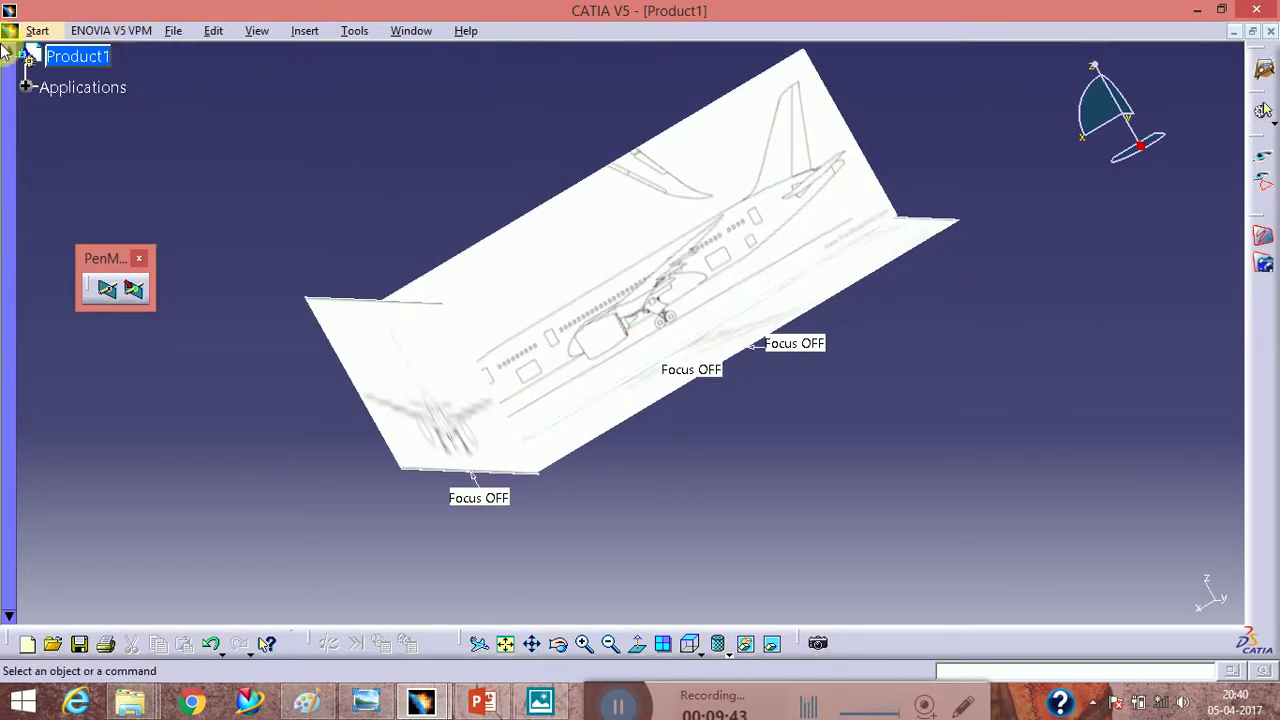
click(36, 30)
mouse_move(100, 98)
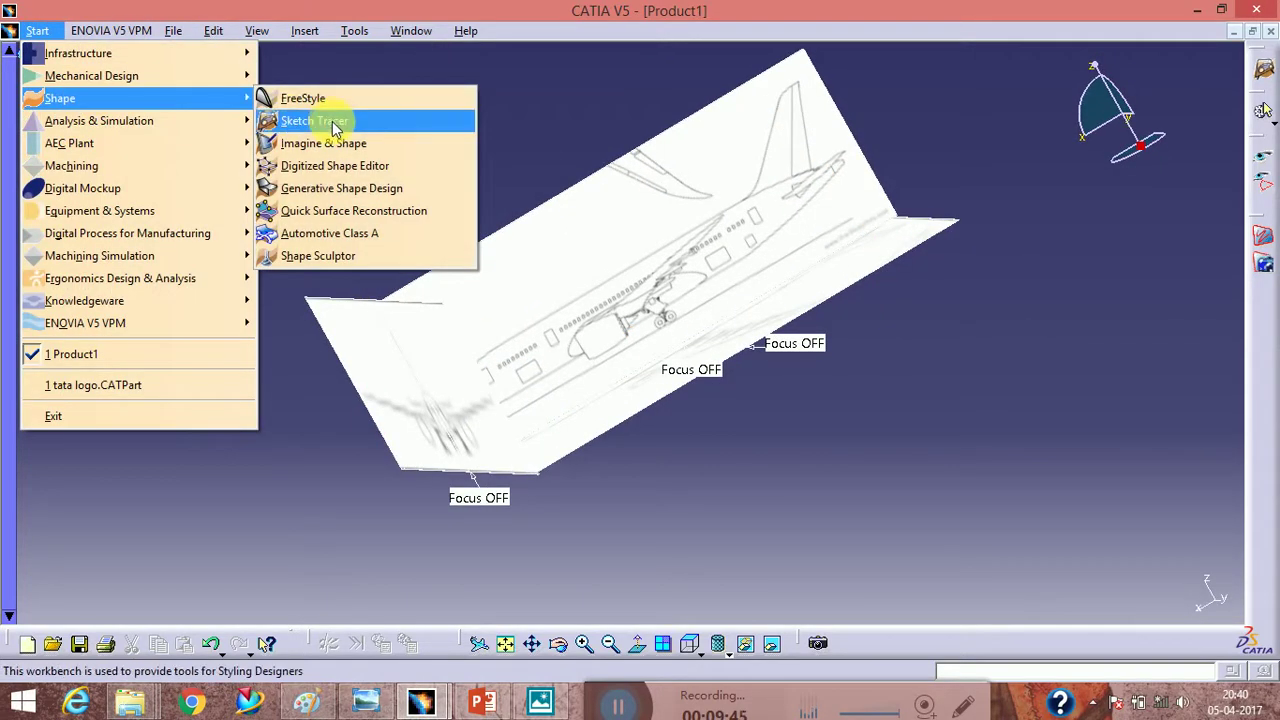
click(320, 98)
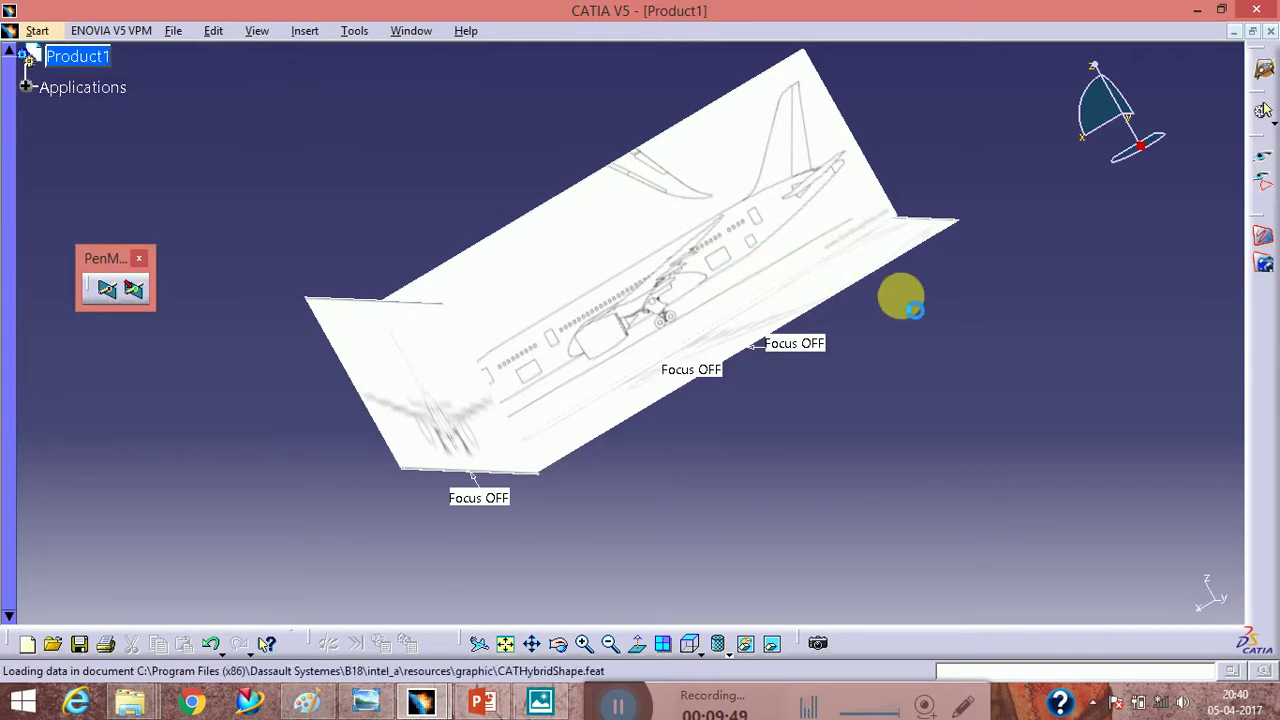
click(1129, 602)
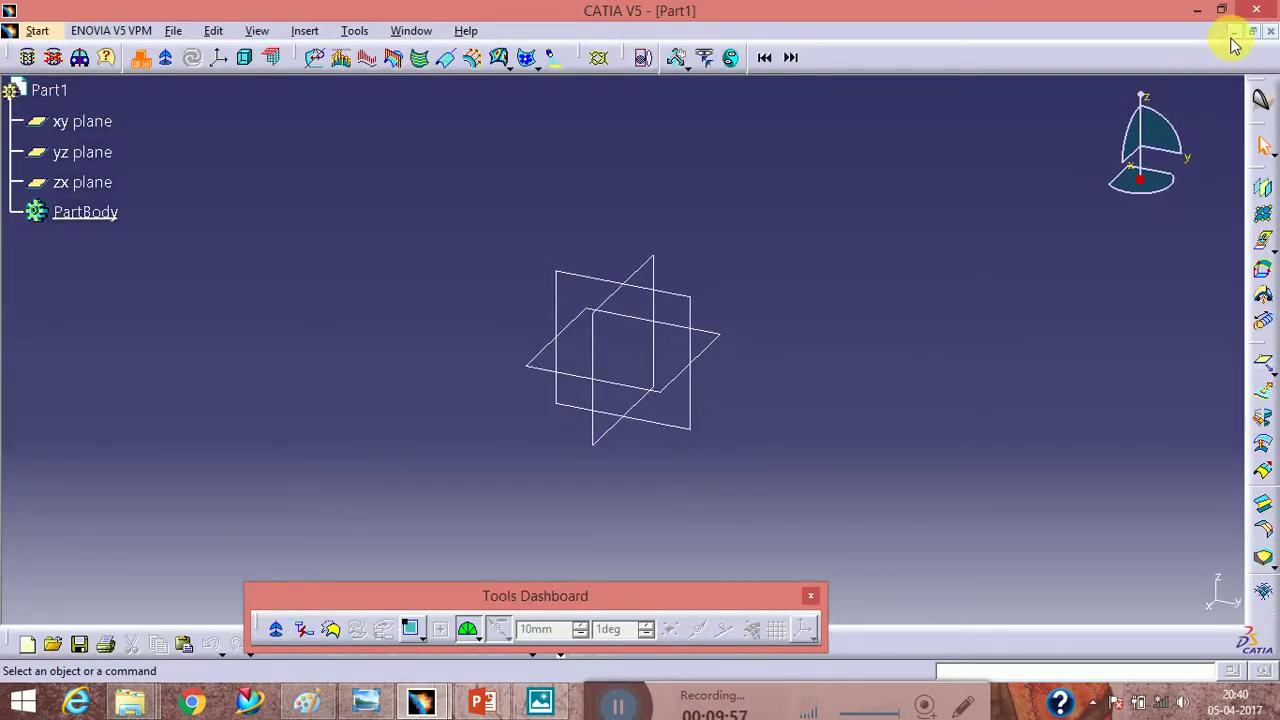
Minimize the new part's window, maximize the Product1 window and inspect the three aligned blueprint images.
click(1233, 32)
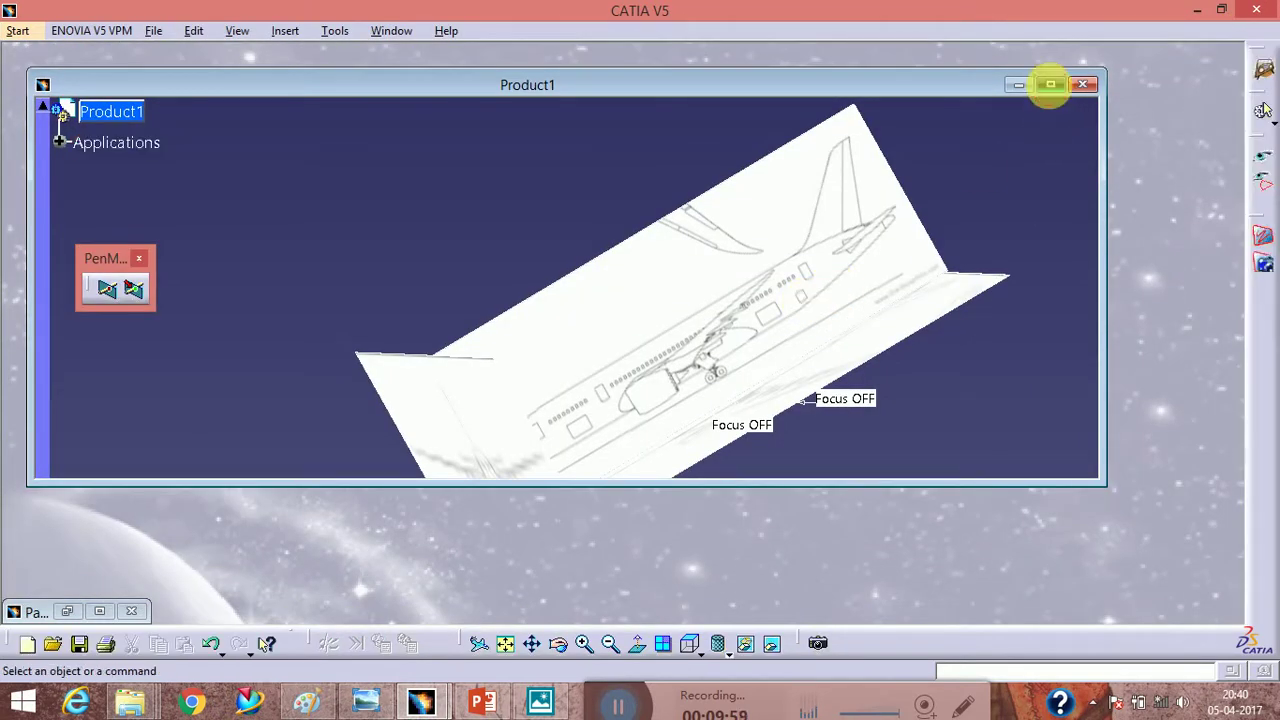
click(1051, 86)
middle_drag(914, 214, 543, 429)
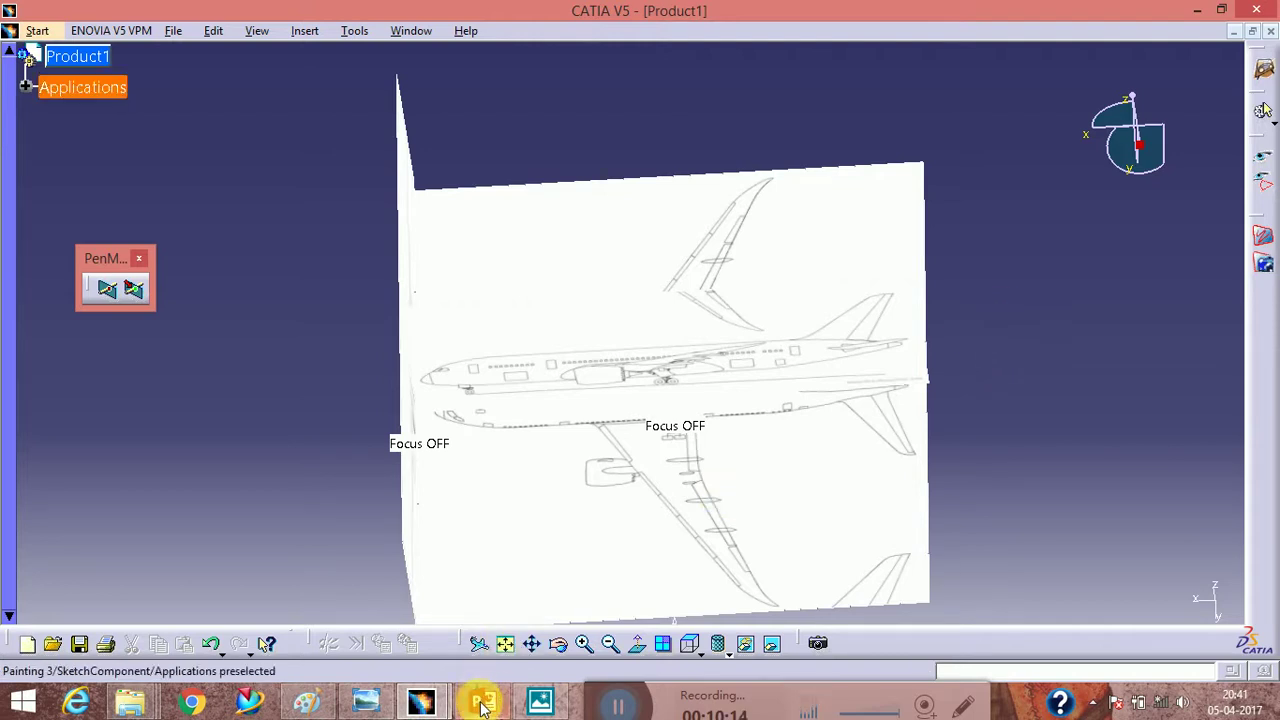
Switch to the PowerPoint presentation "my Creativity" to show the author's contact slide.
mouse_move(490, 703)
click(543, 586)
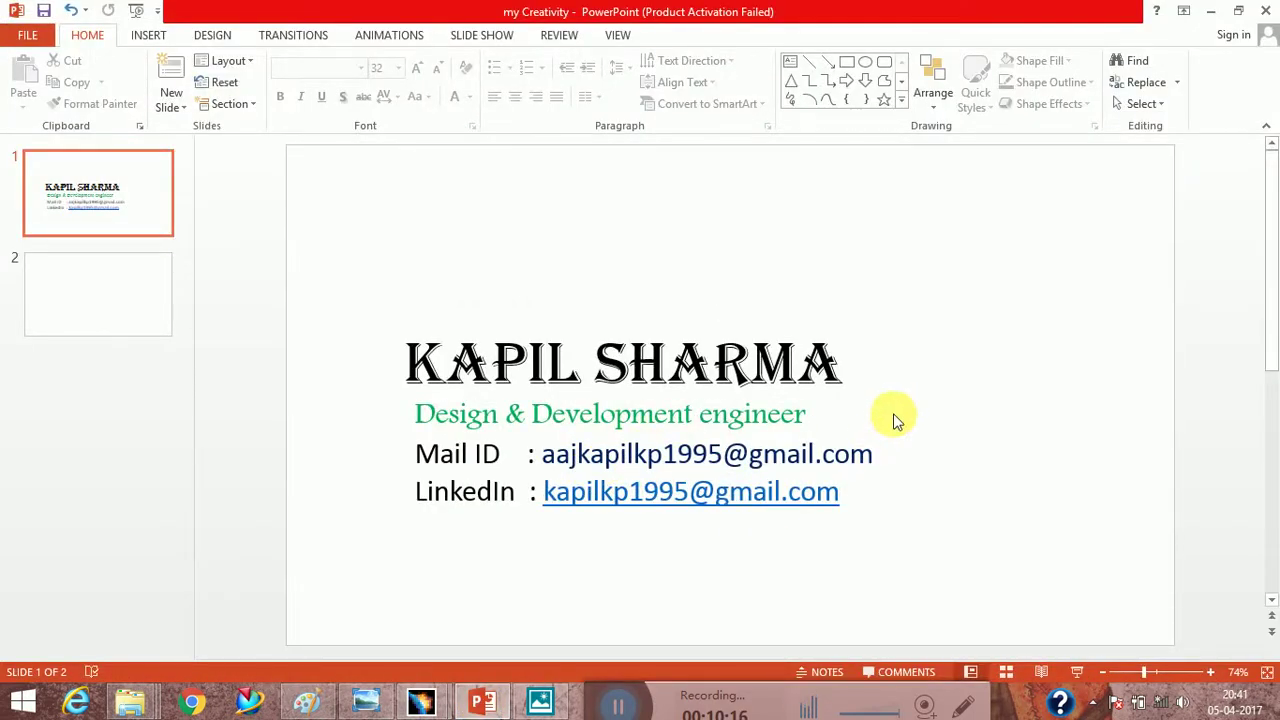